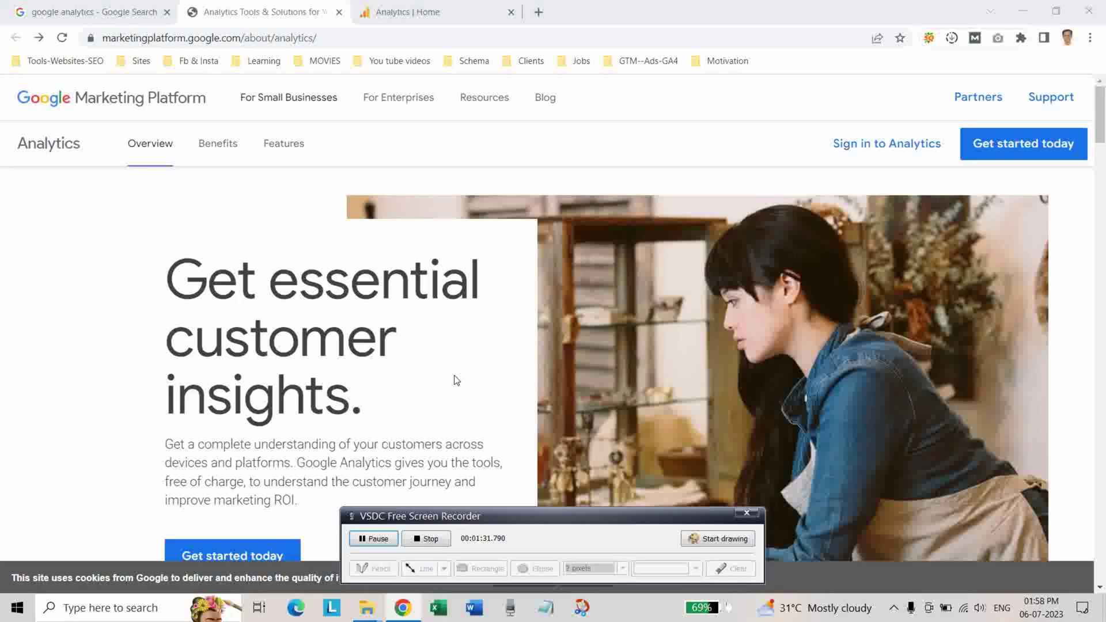
- Switch to Google Analytics and open the Admin page for Demo Account and its property
key(ctrl+Tab)
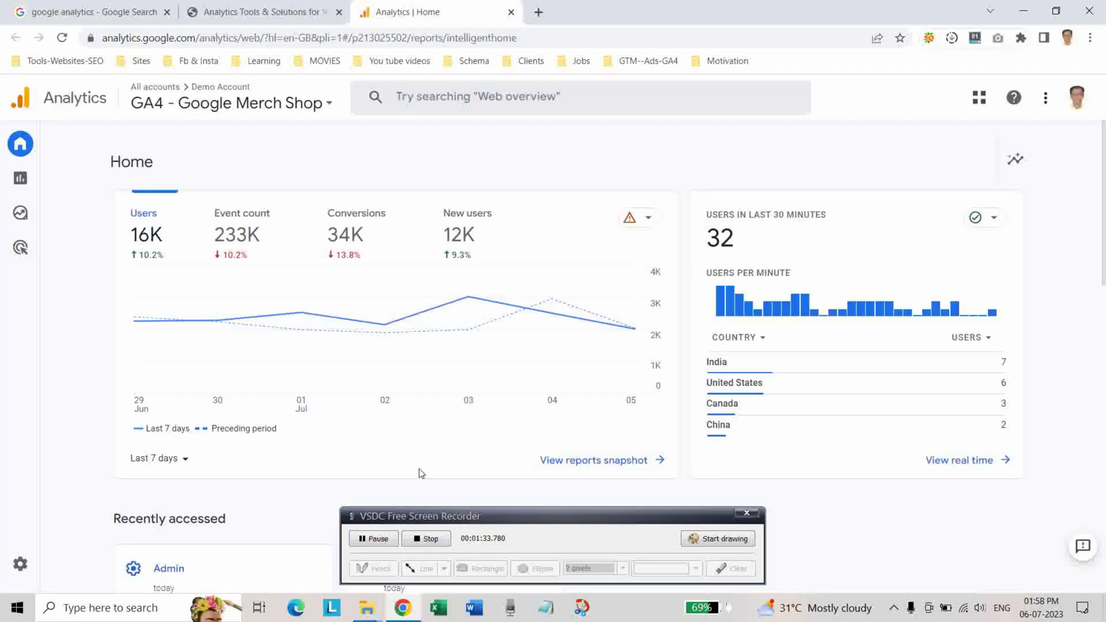
mouse_move(16, 581)
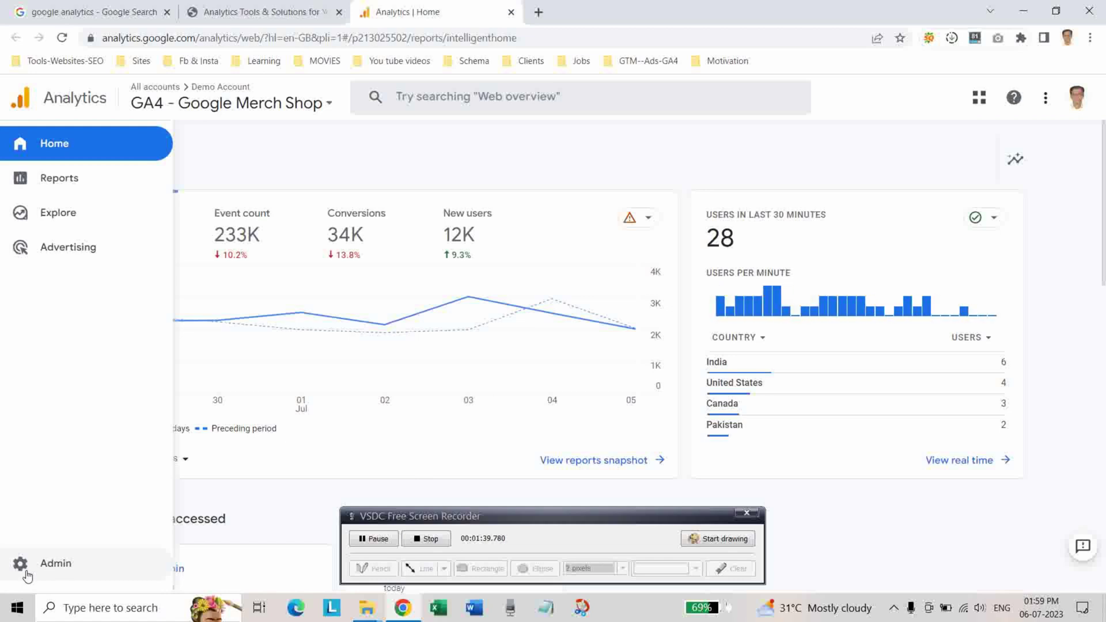
click(26, 573)
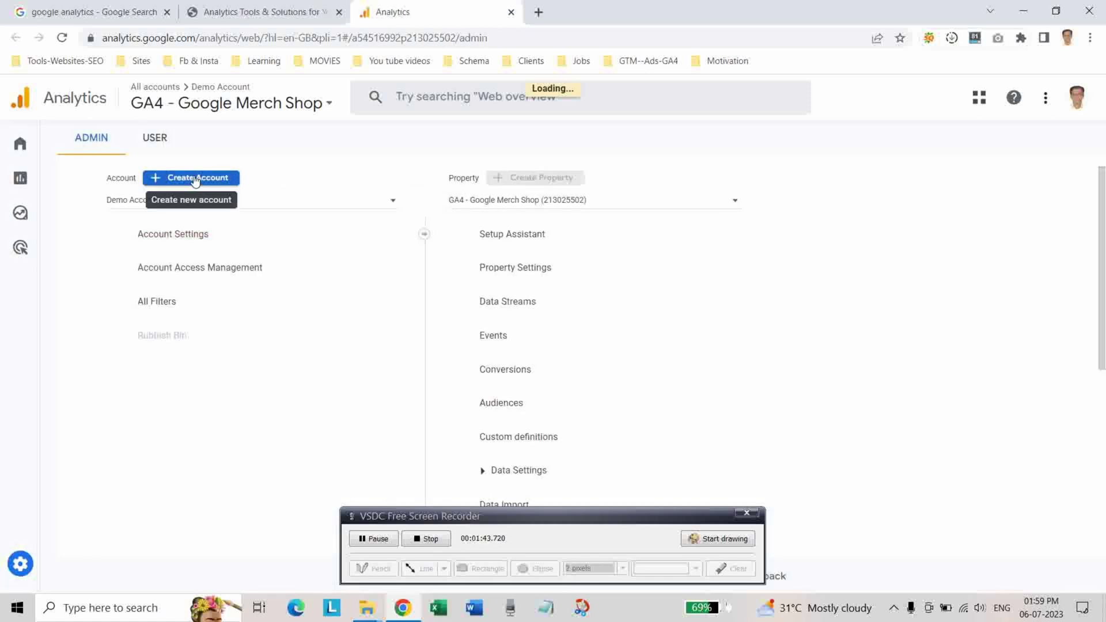
- Start a new account named 'om talk blog' and scroll past the data-sharing settings
click(196, 180)
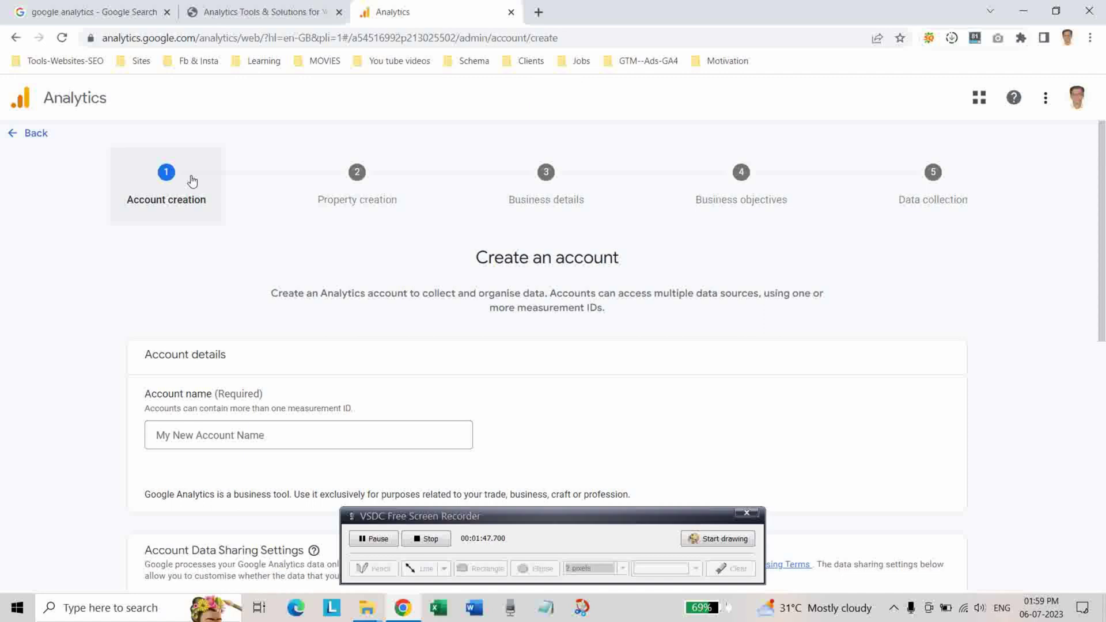
click(269, 436)
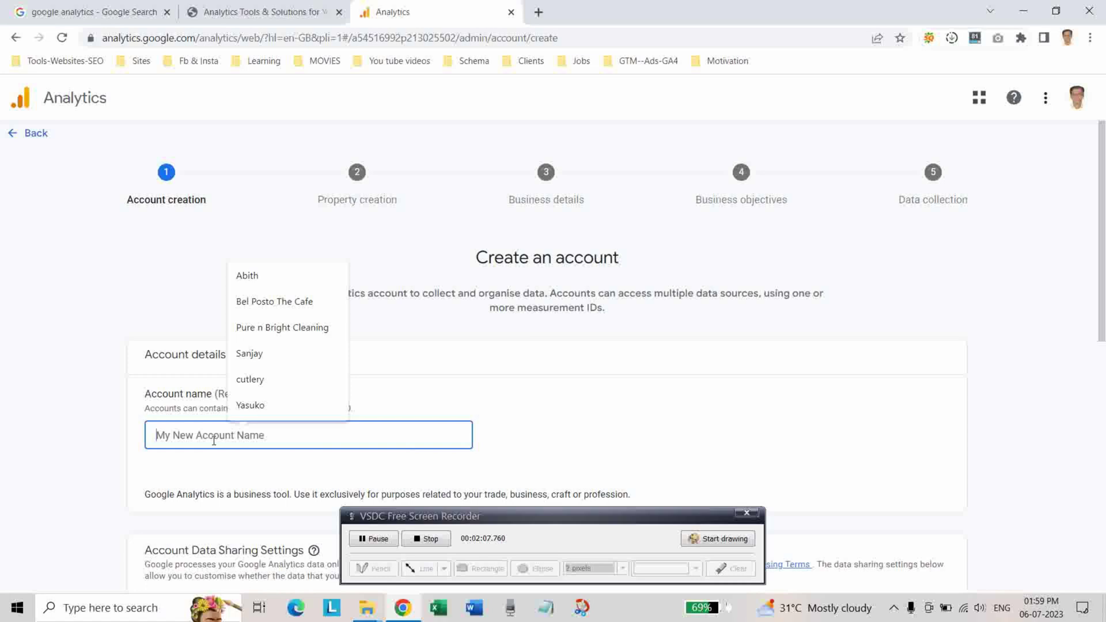
text(om tak)
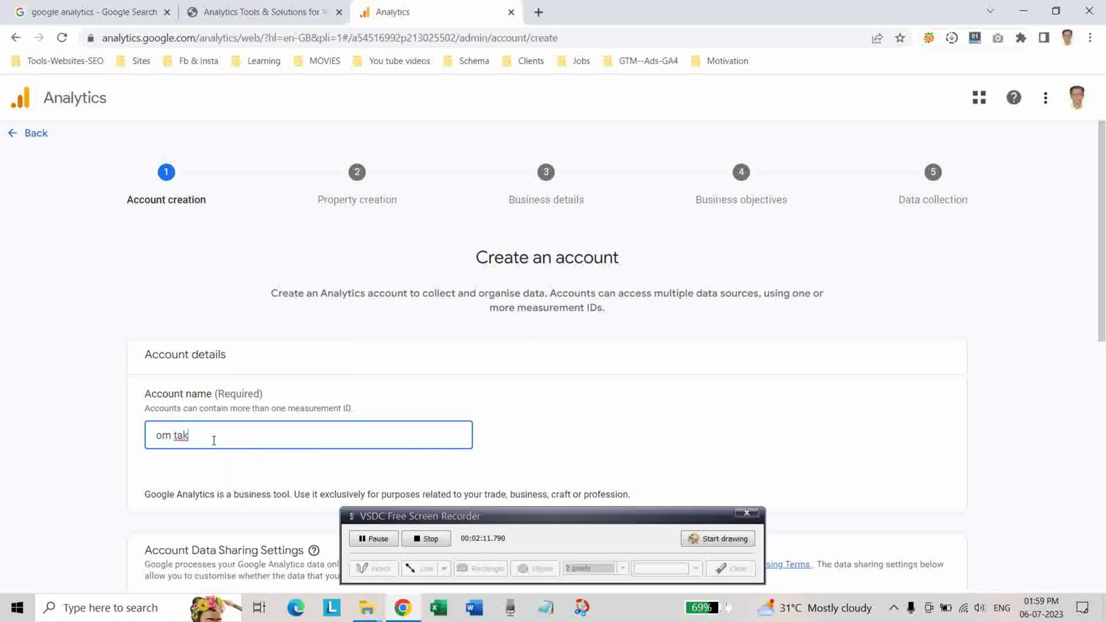
text(k)
key(BackSpace)
key(BackSpace)
text(lk blog)
drag(578, 515, 729, 528)
scroll(619, 415, down, 2)
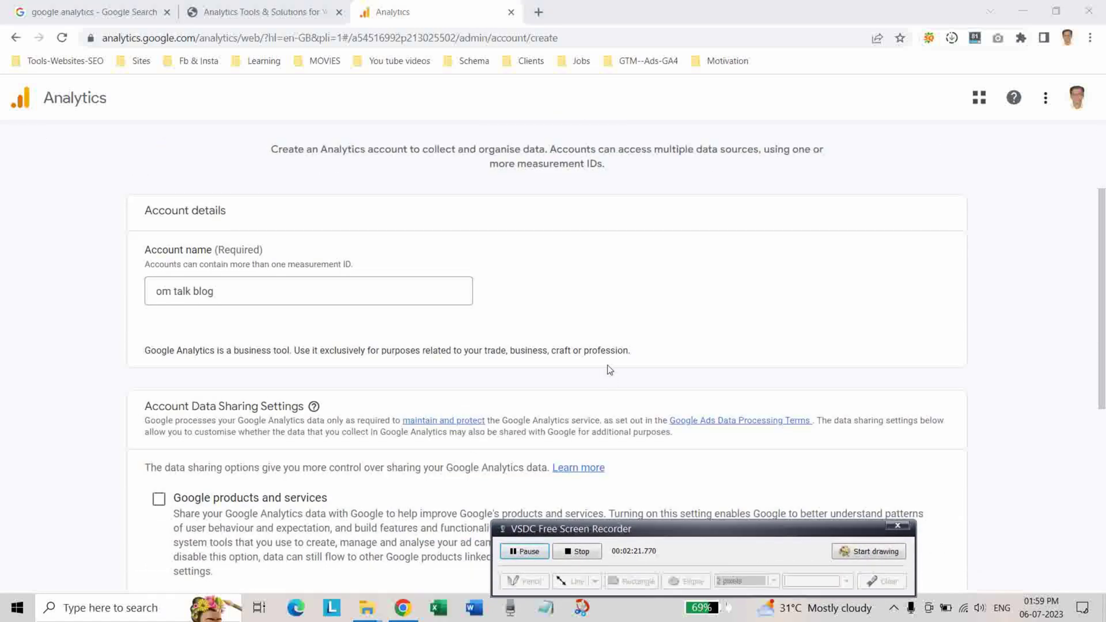
scroll(610, 368, down, 3)
scroll(369, 365, down, 3)
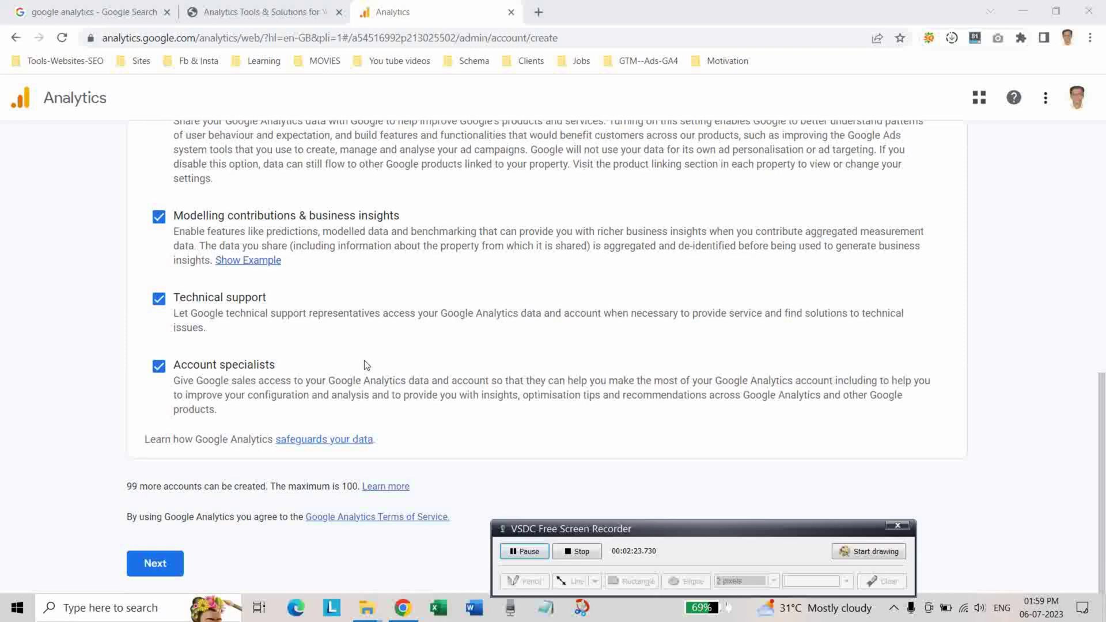
- Move to property creation and enter 'OM talks for u' as the property name
click(170, 566)
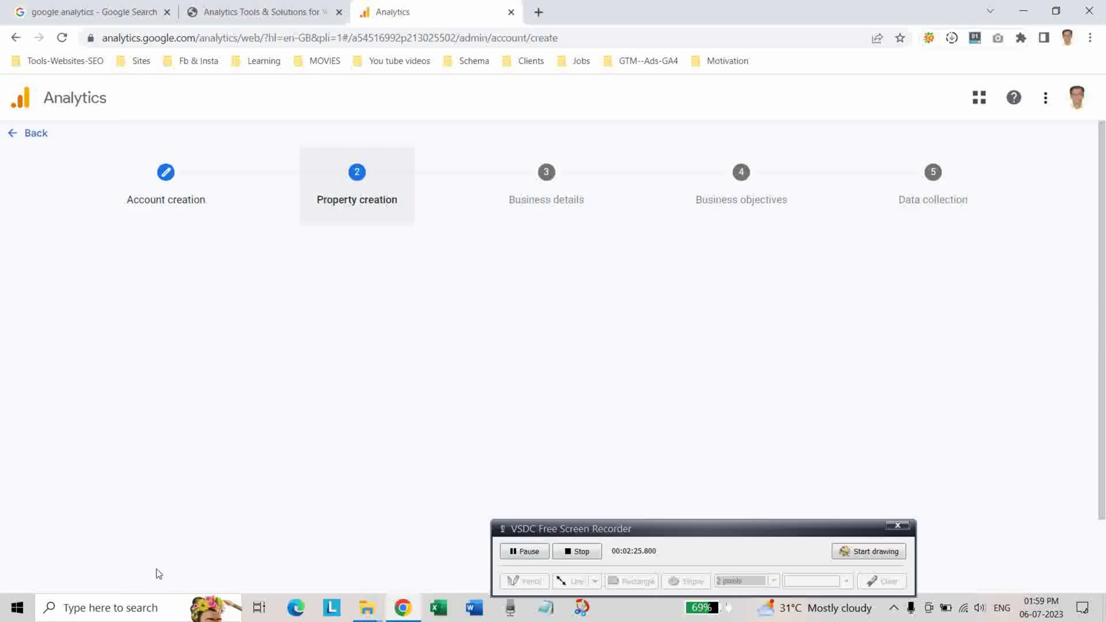
scroll(199, 547, down, 2)
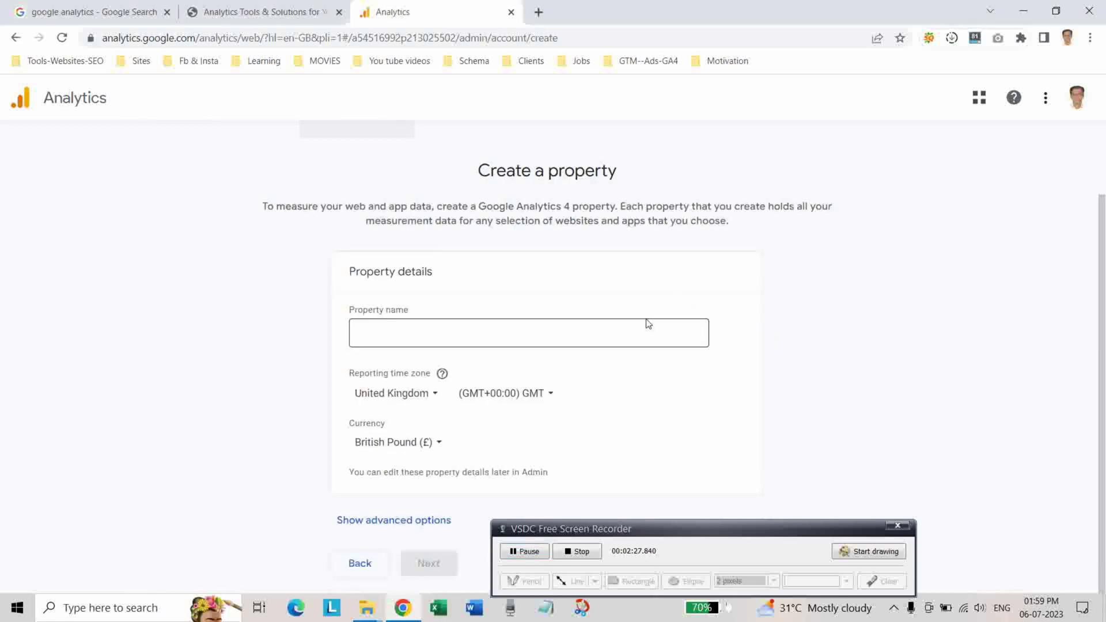
click(406, 334)
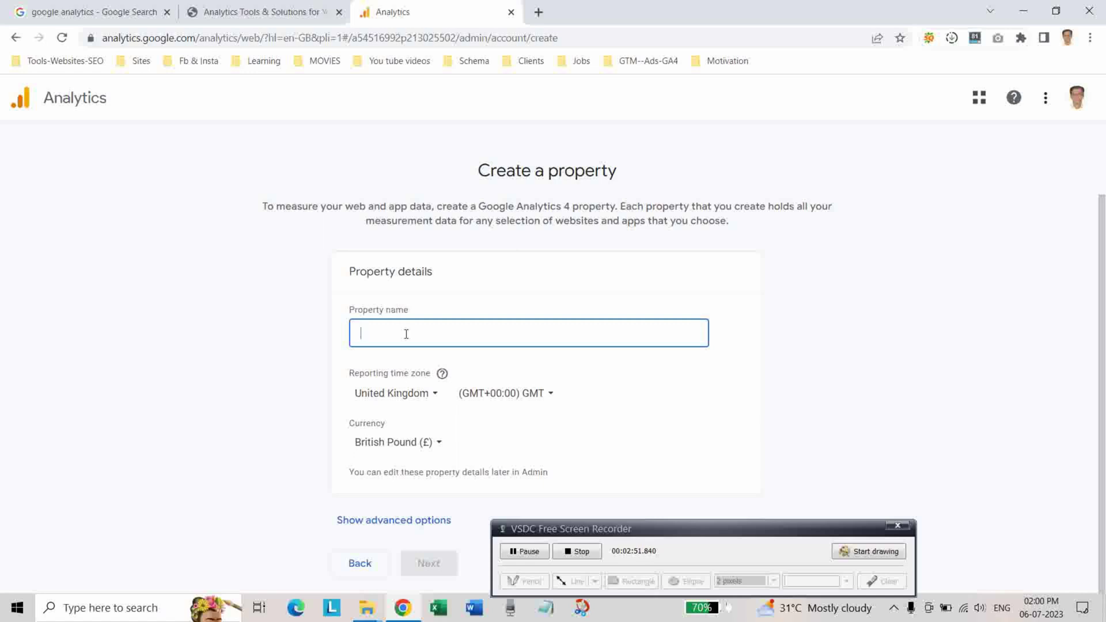
key(Caps_Lock)
text(OM)
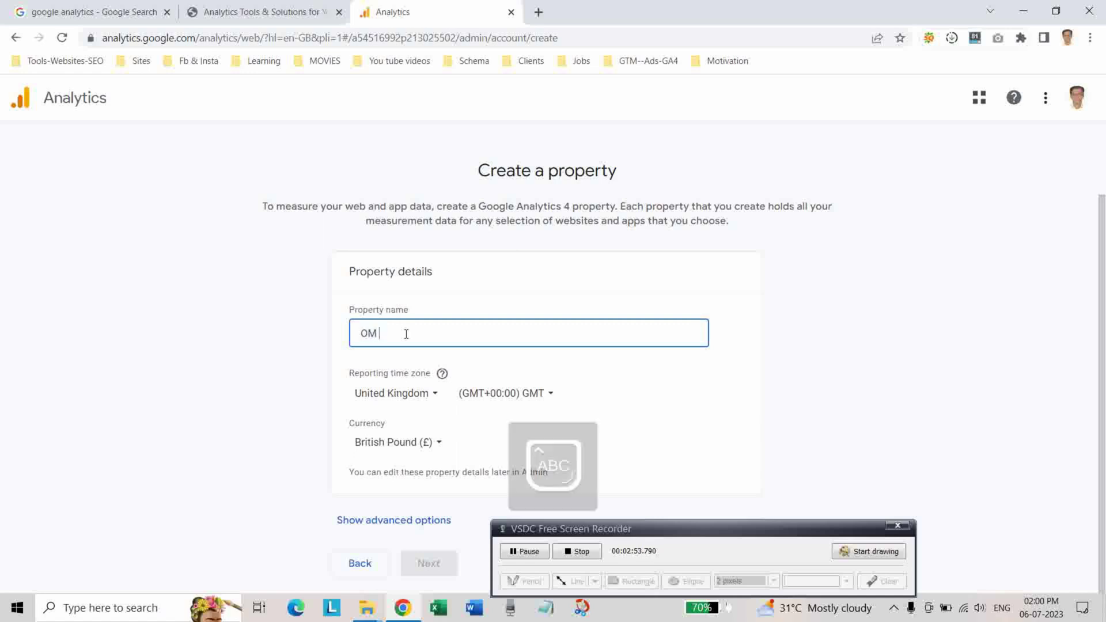
key(Caps_Lock)
text(t)
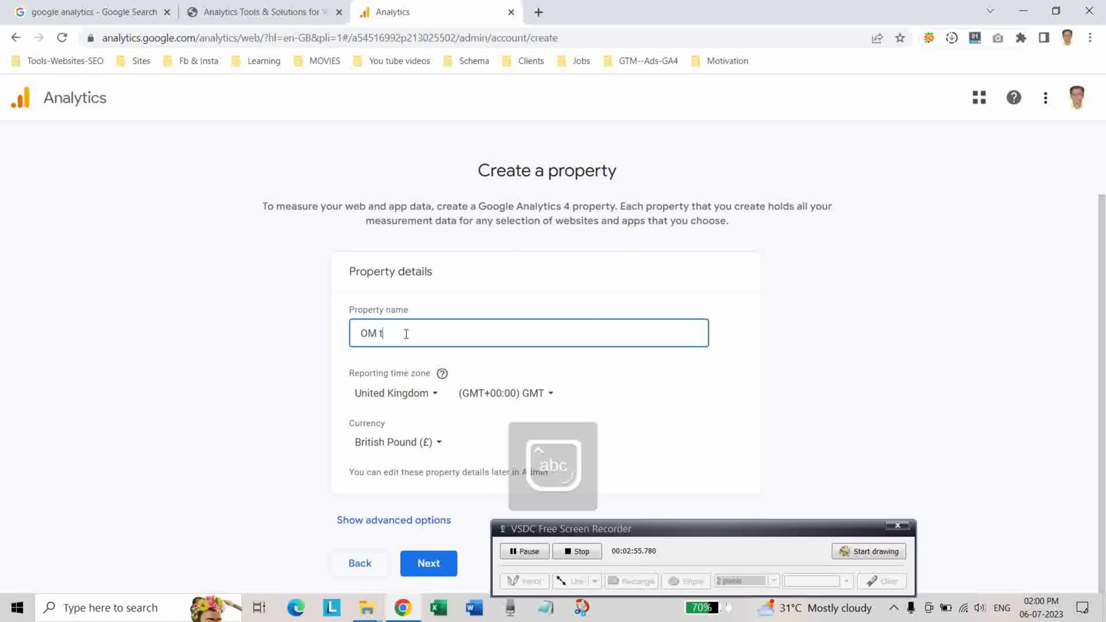
text(alk)
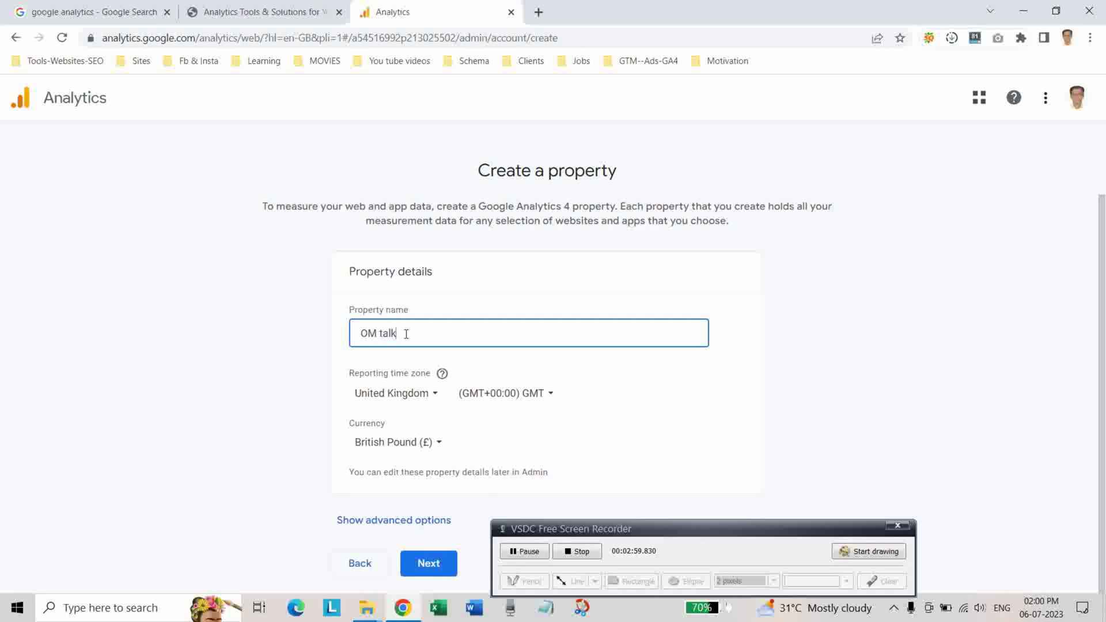
text(s for u)
- Set the reporting country to India and currency to Indian Rupee, then continue to business details
click(432, 398)
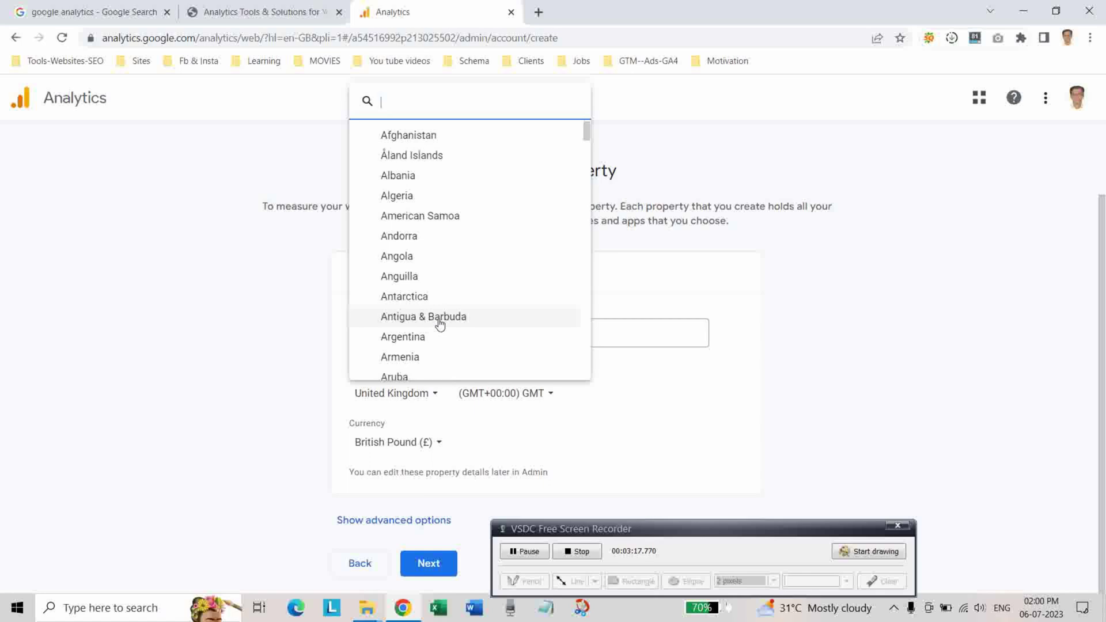
text(ind)
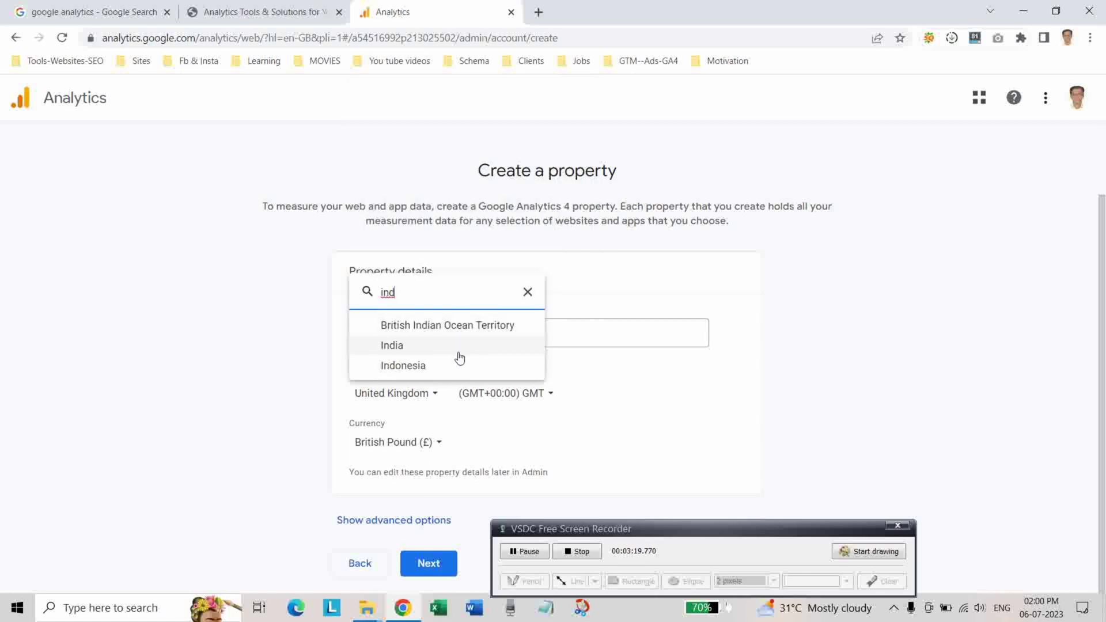
click(420, 348)
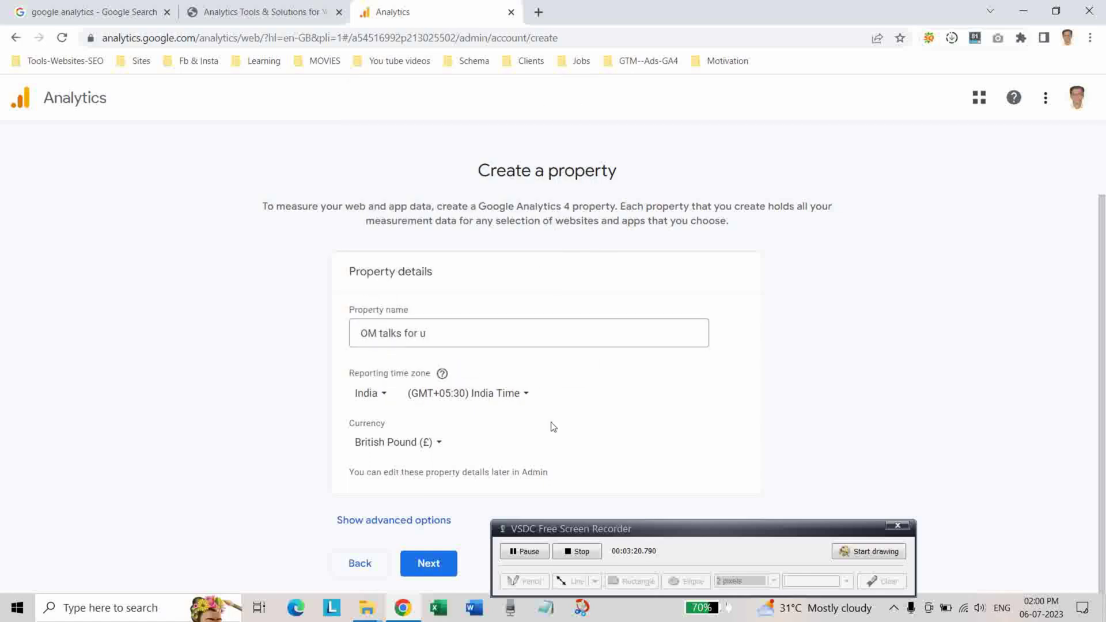
click(434, 444)
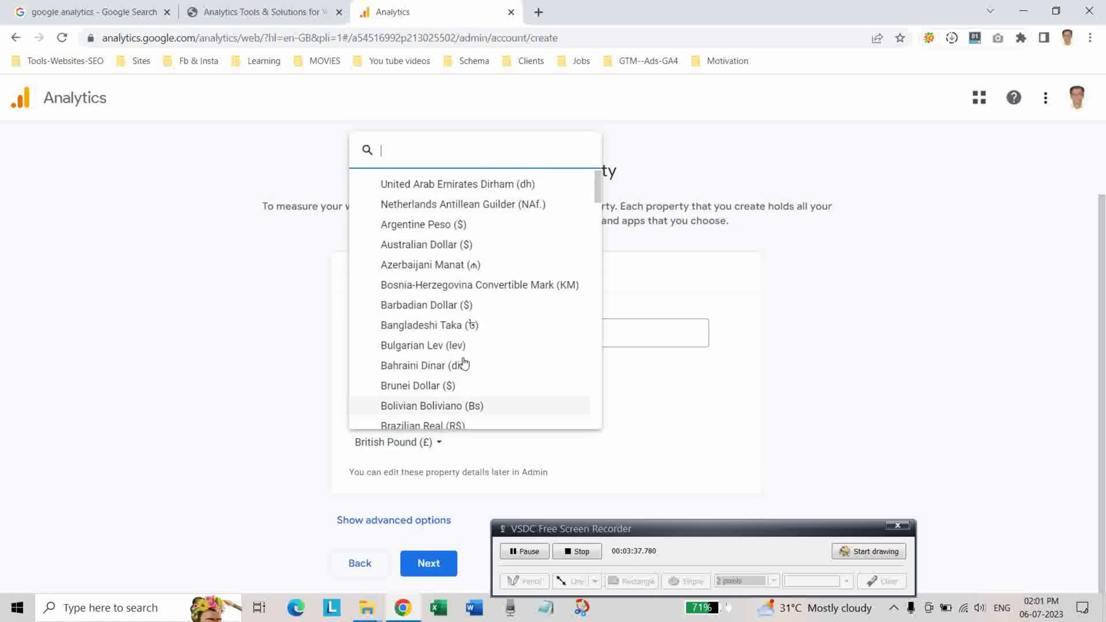
text(ind)
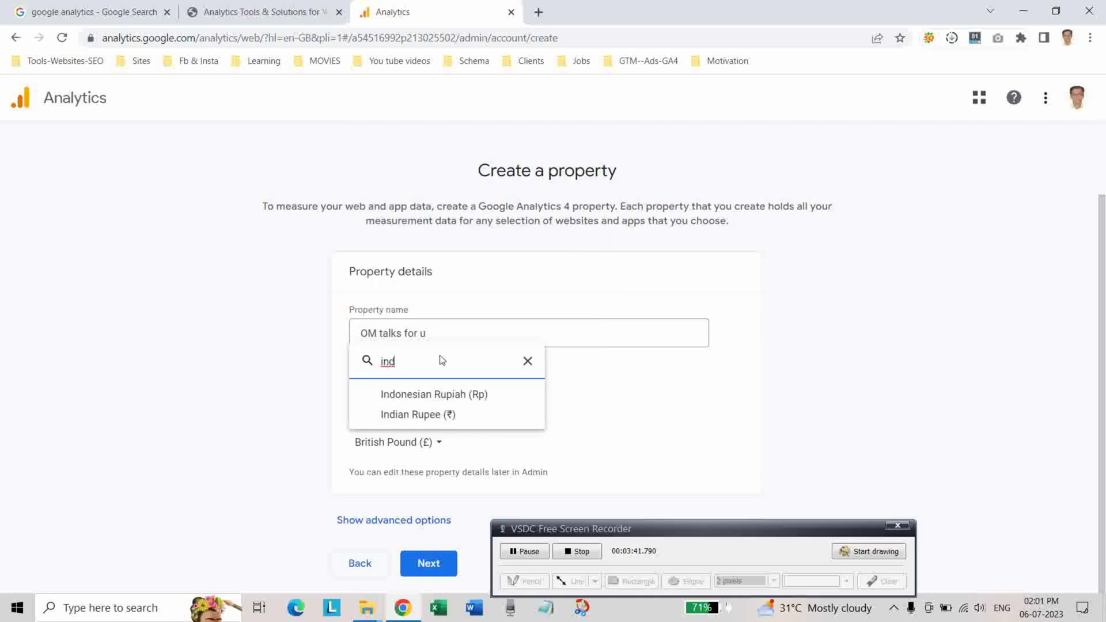
click(430, 415)
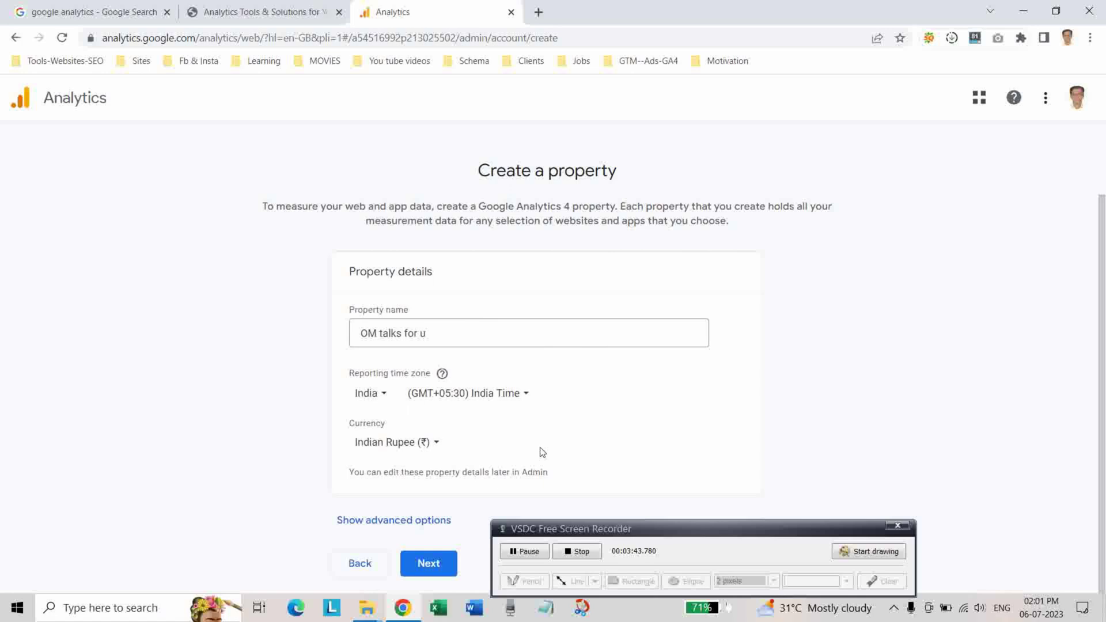
click(399, 521)
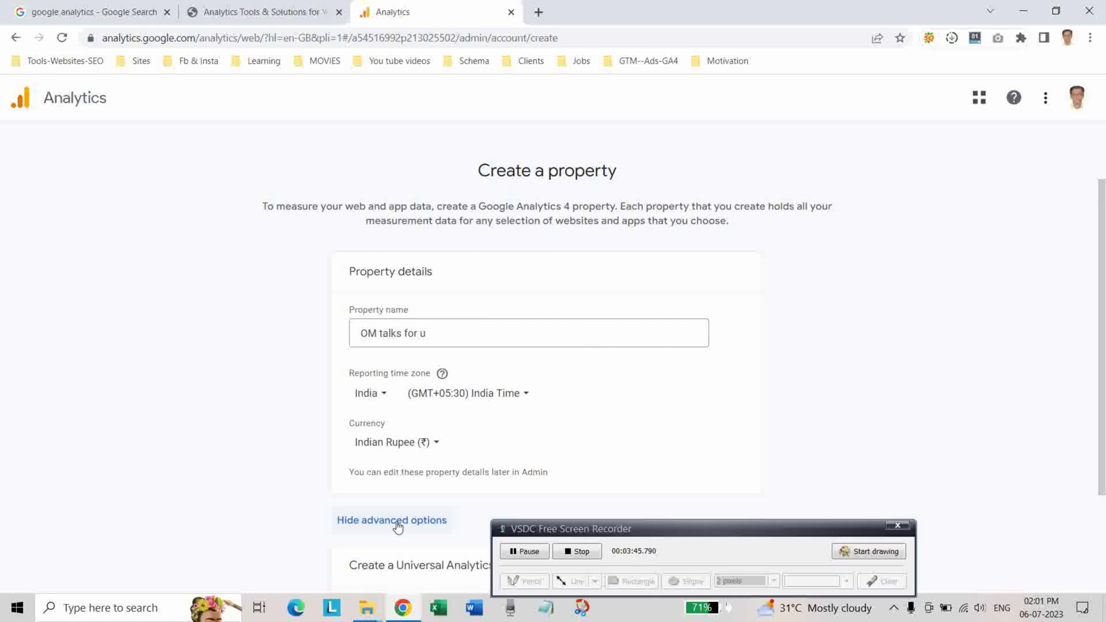
scroll(569, 459, down, 3)
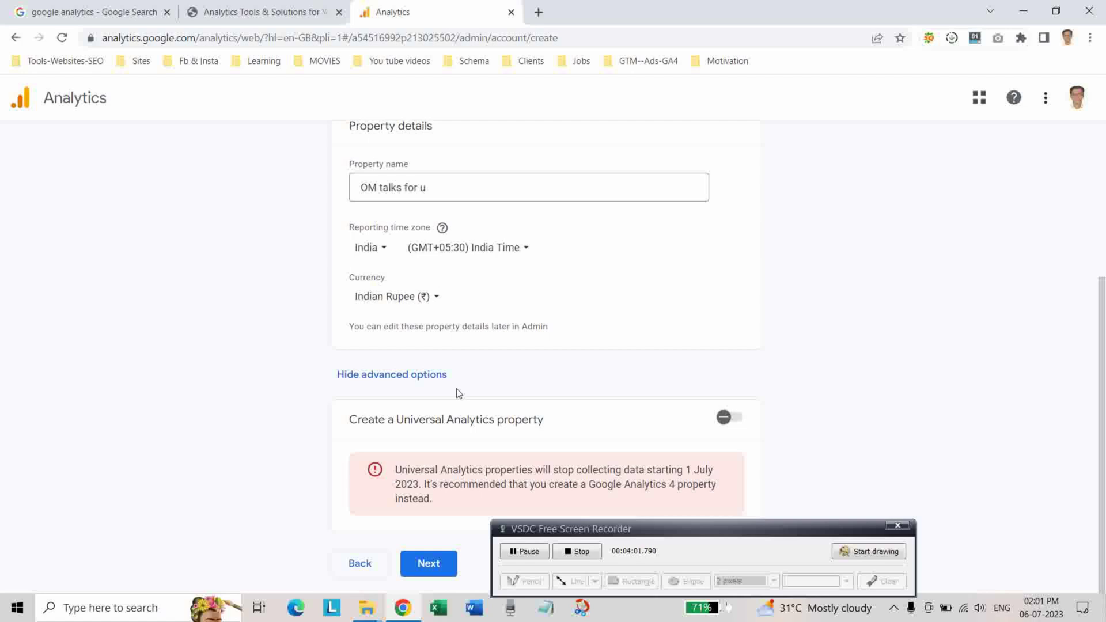
click(429, 567)
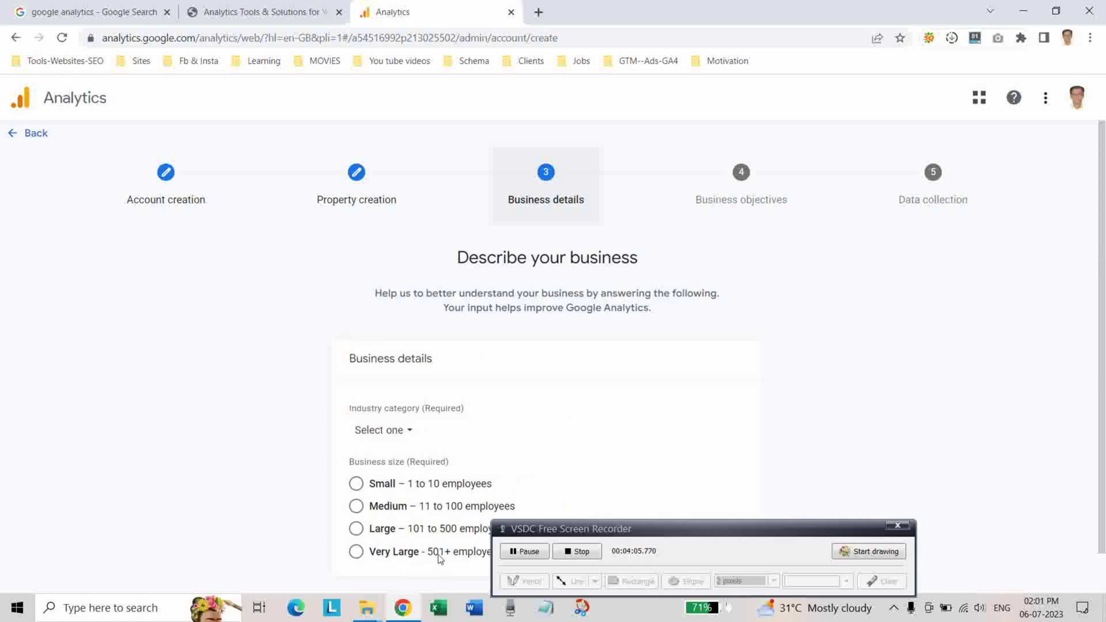
- Choose Health as the industry and Small as the business size, then continue
scroll(826, 347, down, 1)
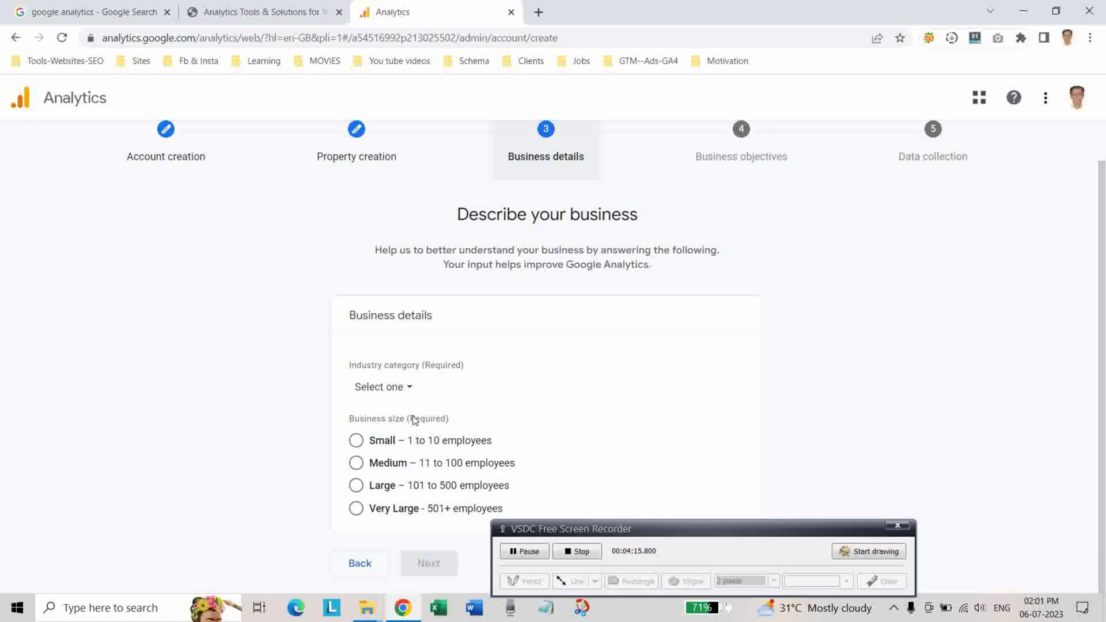
click(400, 390)
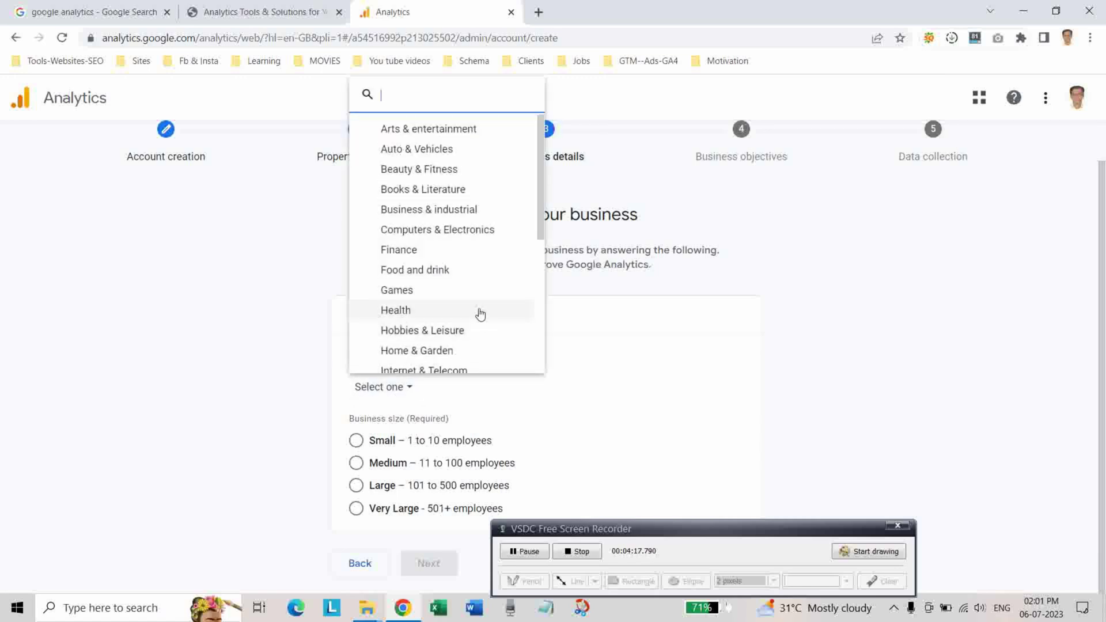
click(455, 312)
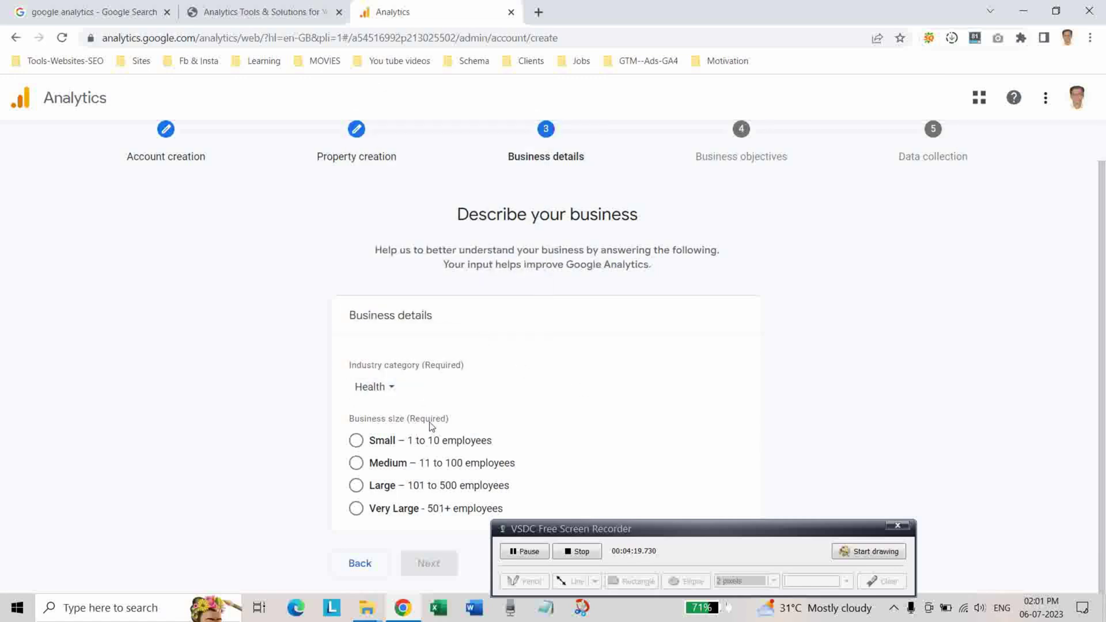
click(357, 441)
drag(713, 535, 900, 491)
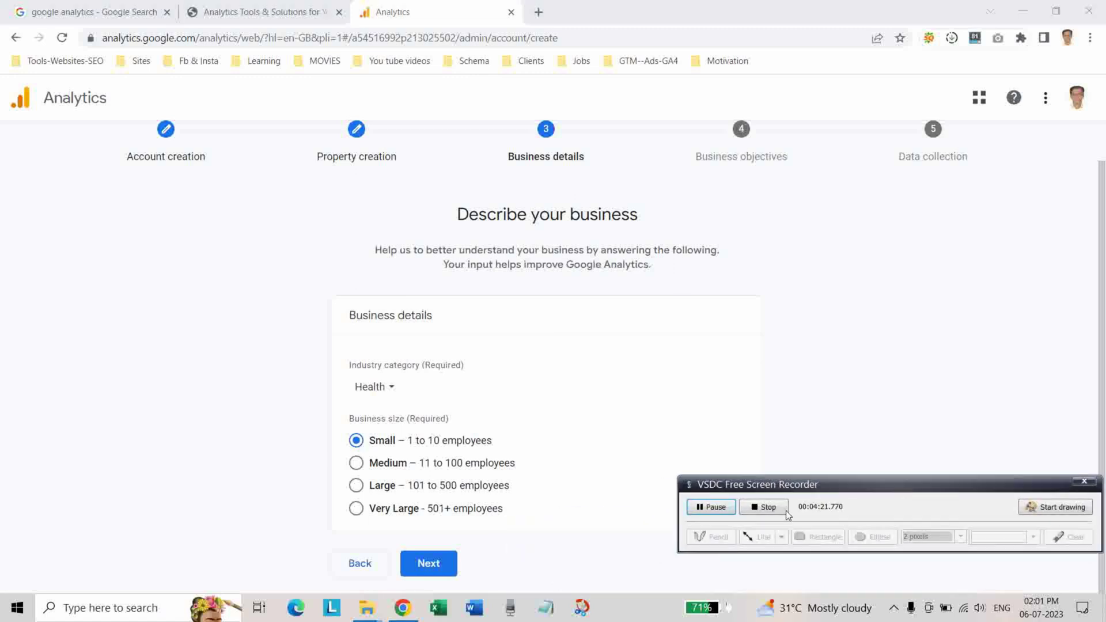
click(437, 564)
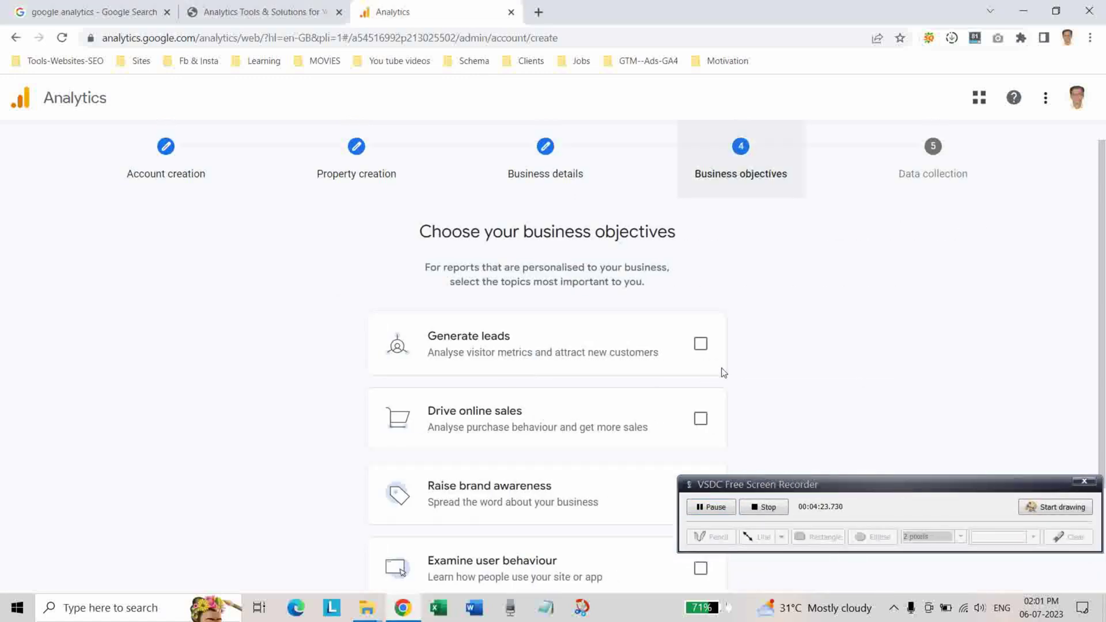
- Try objective checkboxes including Generate leads, Drive online sales, Raise brand awareness and Get baseline reports
scroll(797, 321, down, 3)
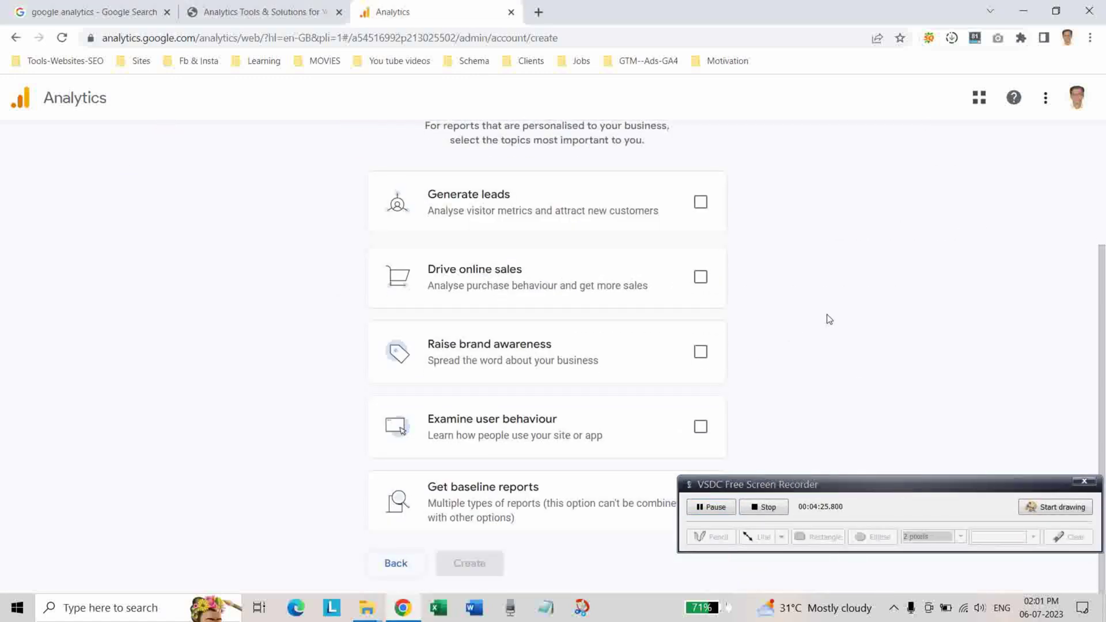
scroll(802, 353, up, 2)
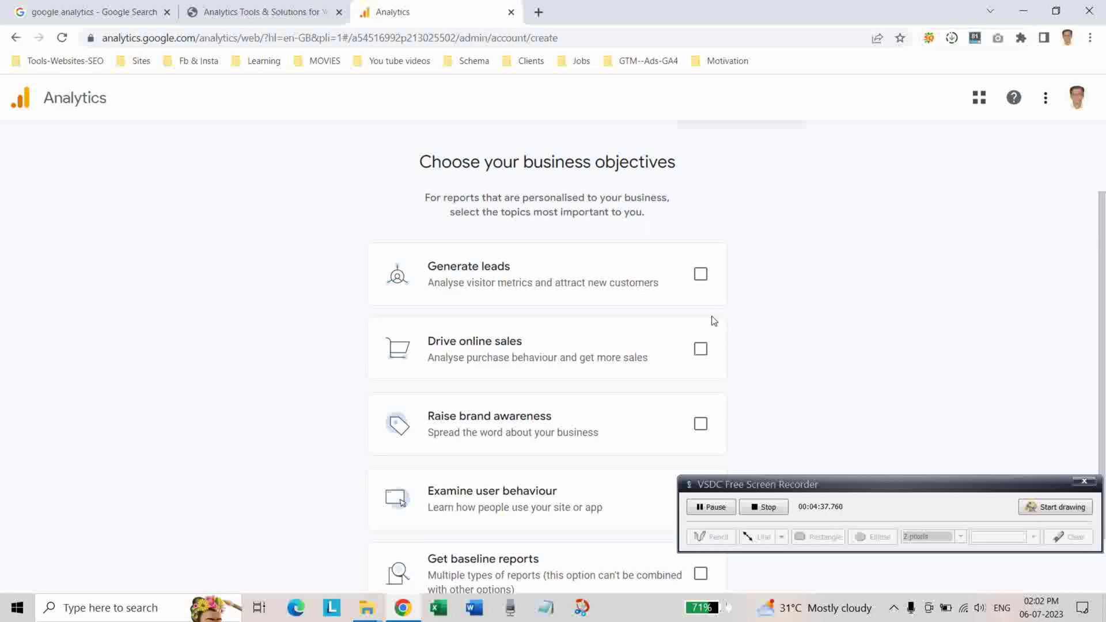
click(701, 275)
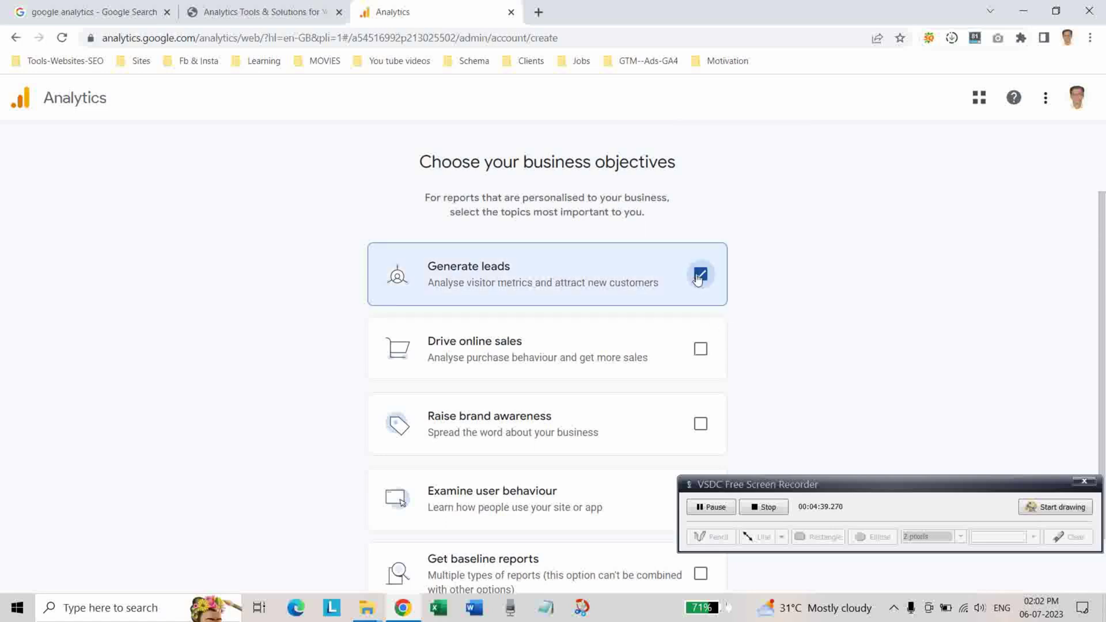
click(701, 350)
click(701, 424)
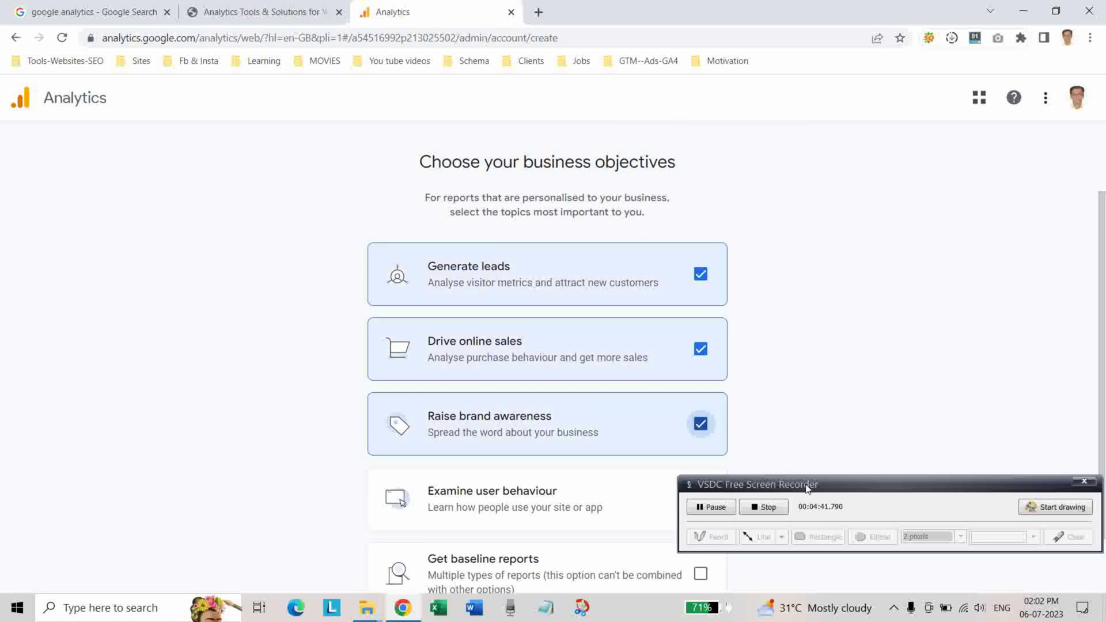
drag(806, 488, 853, 263)
scroll(516, 484, down, 1)
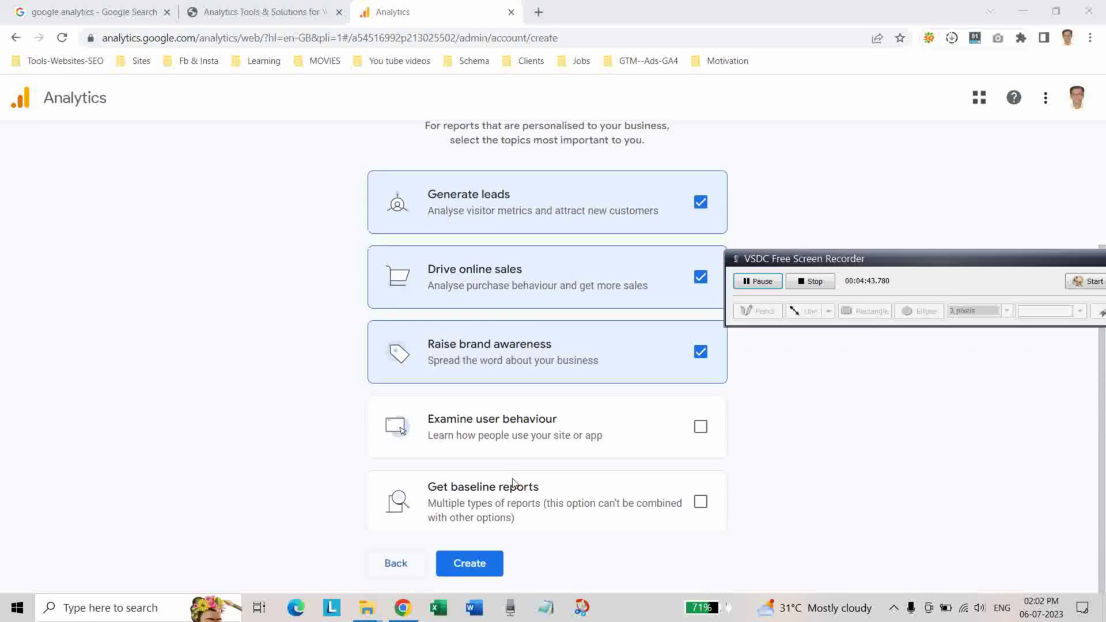
click(700, 427)
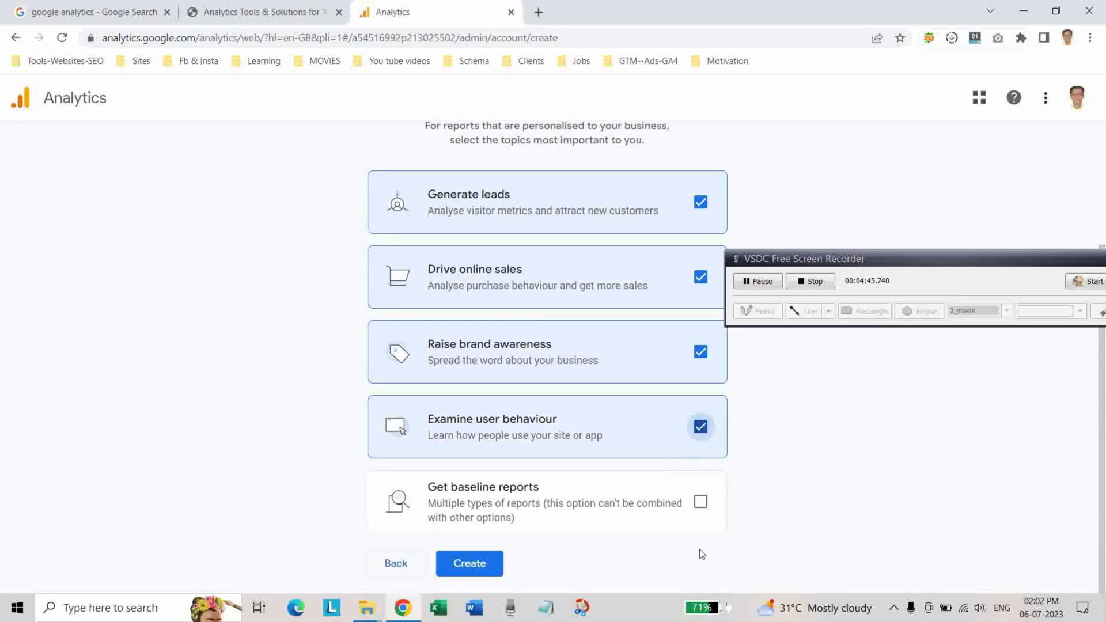
click(701, 501)
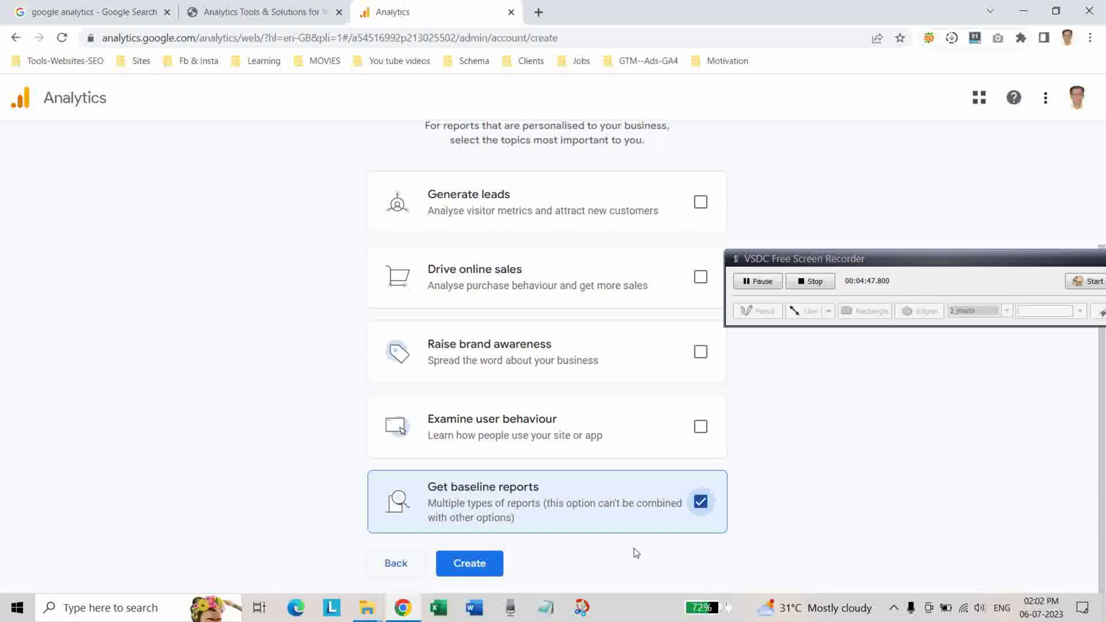
- Settle on Generate leads, Raise brand awareness and Examine user behaviour, then create the account
scroll(596, 458, up, 2)
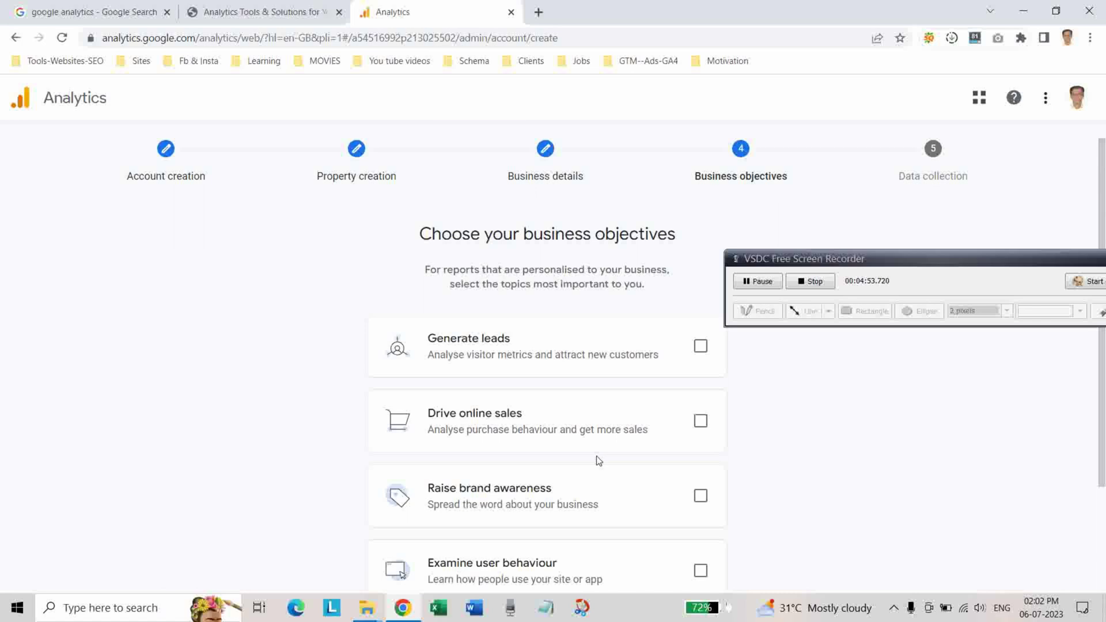
click(701, 347)
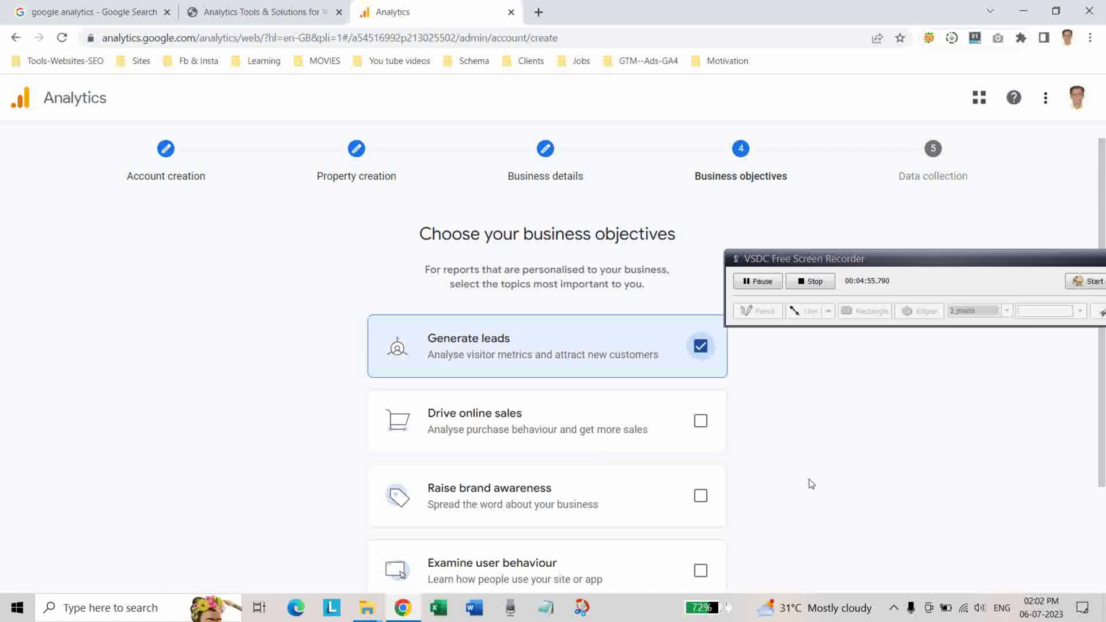
scroll(803, 469, down, 1)
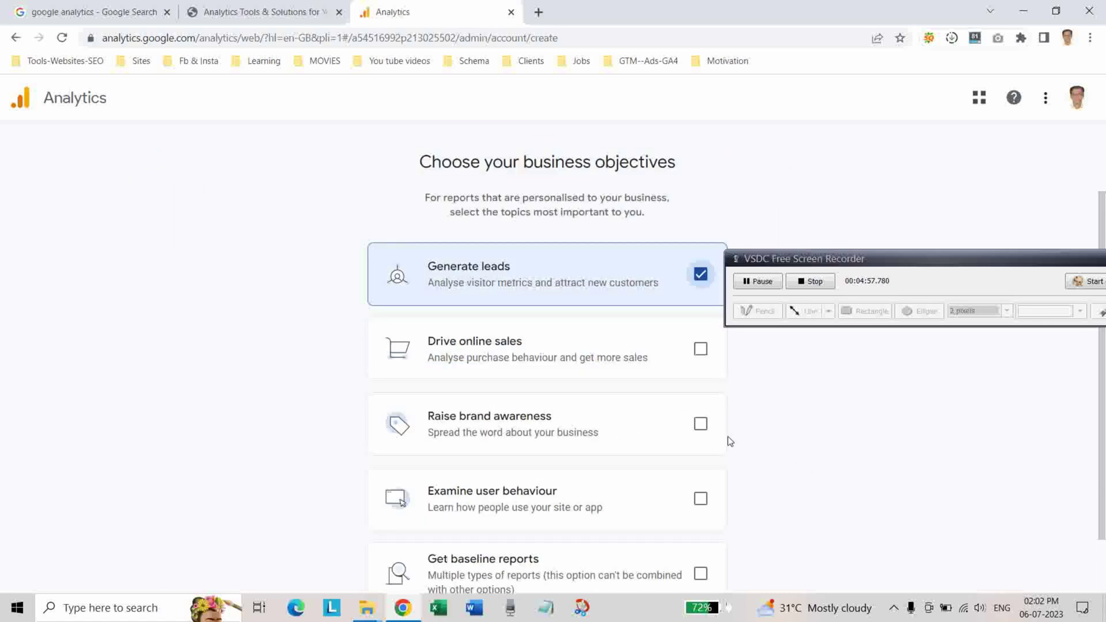
click(701, 423)
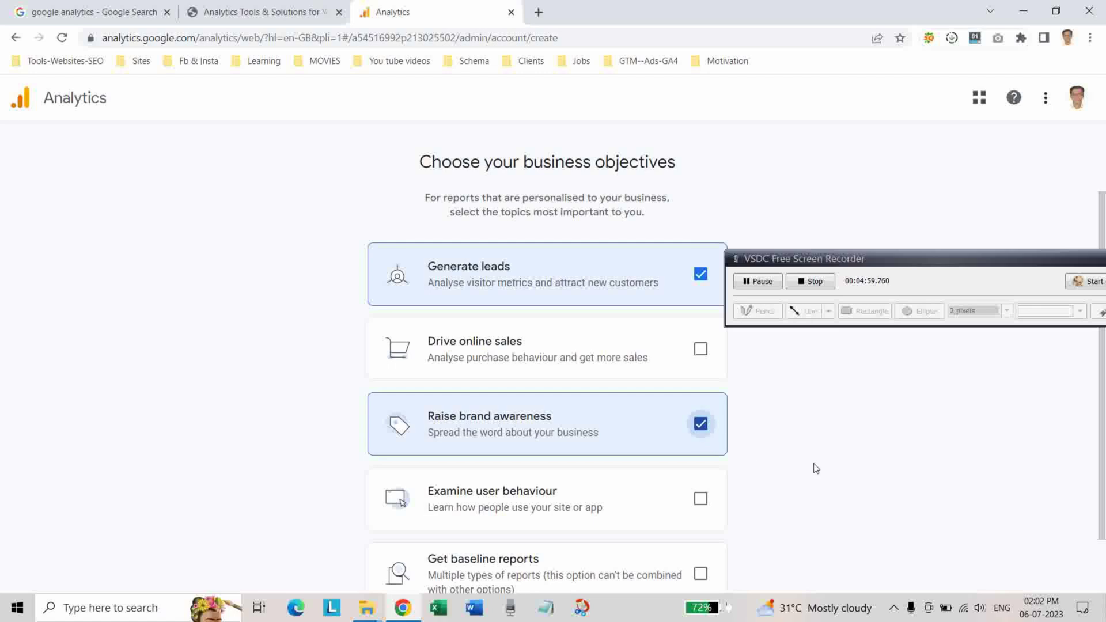
scroll(814, 467, down, 1)
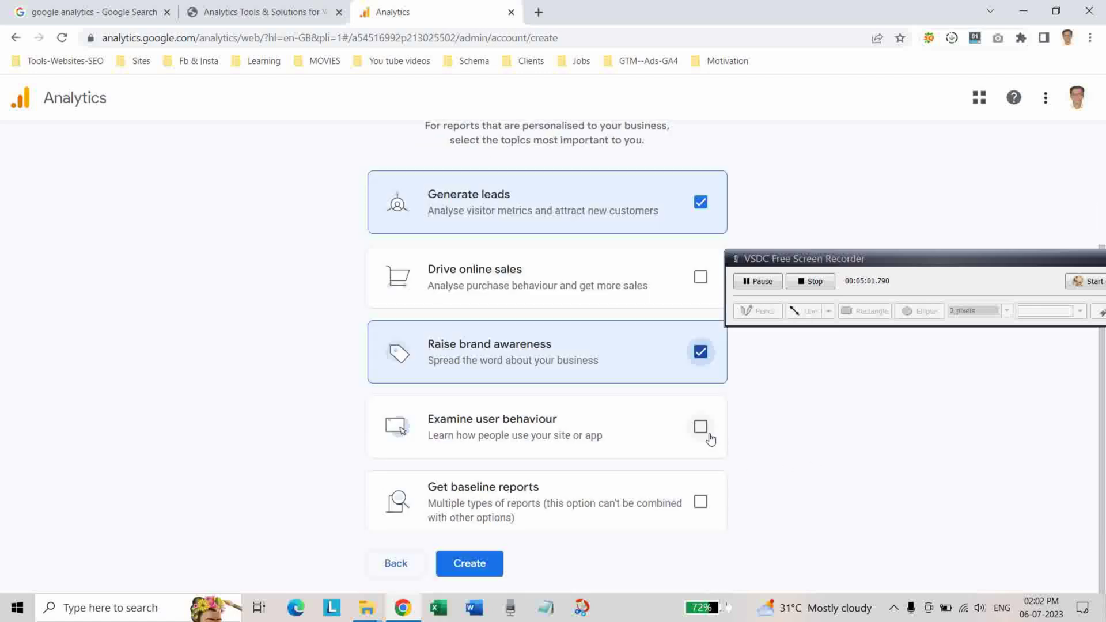
click(700, 426)
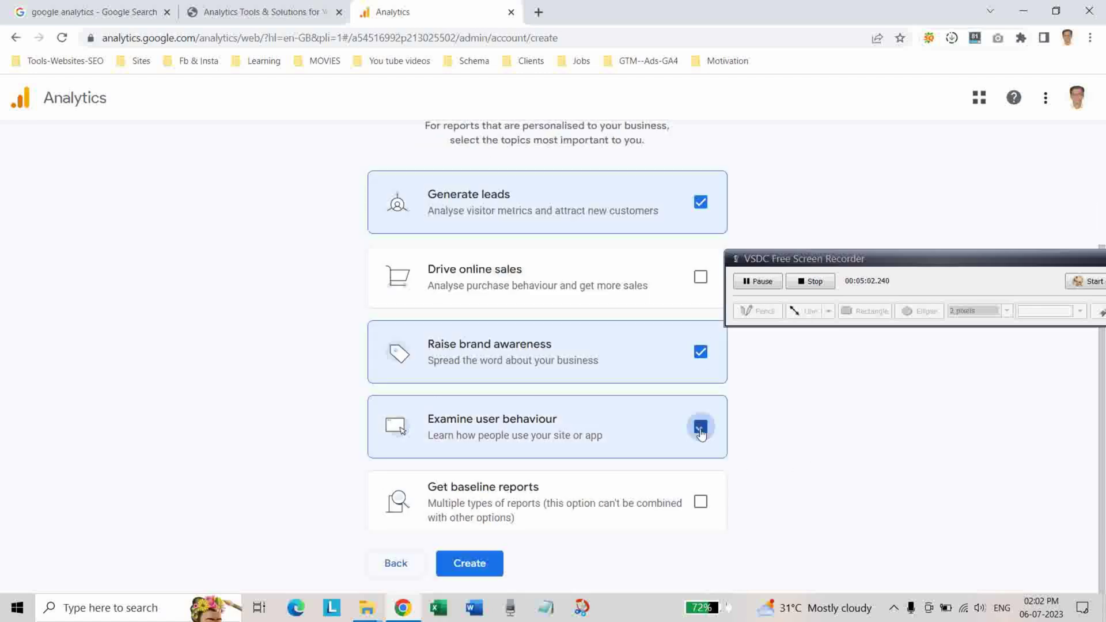
click(476, 564)
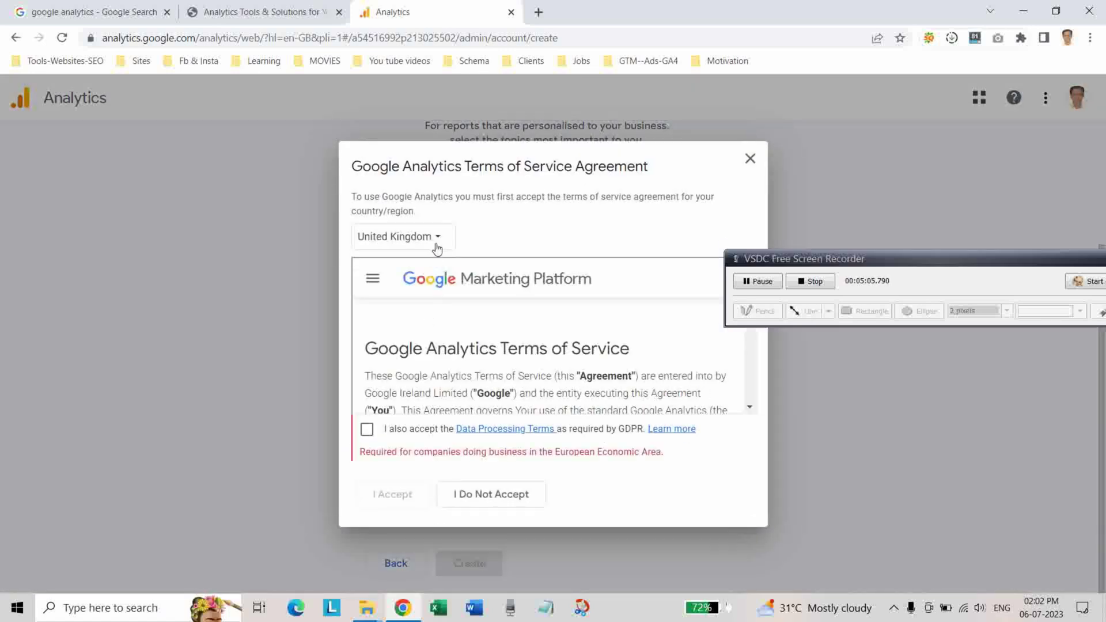
- Set the terms country to India and accept the Data Processing Terms and terms of service
click(439, 238)
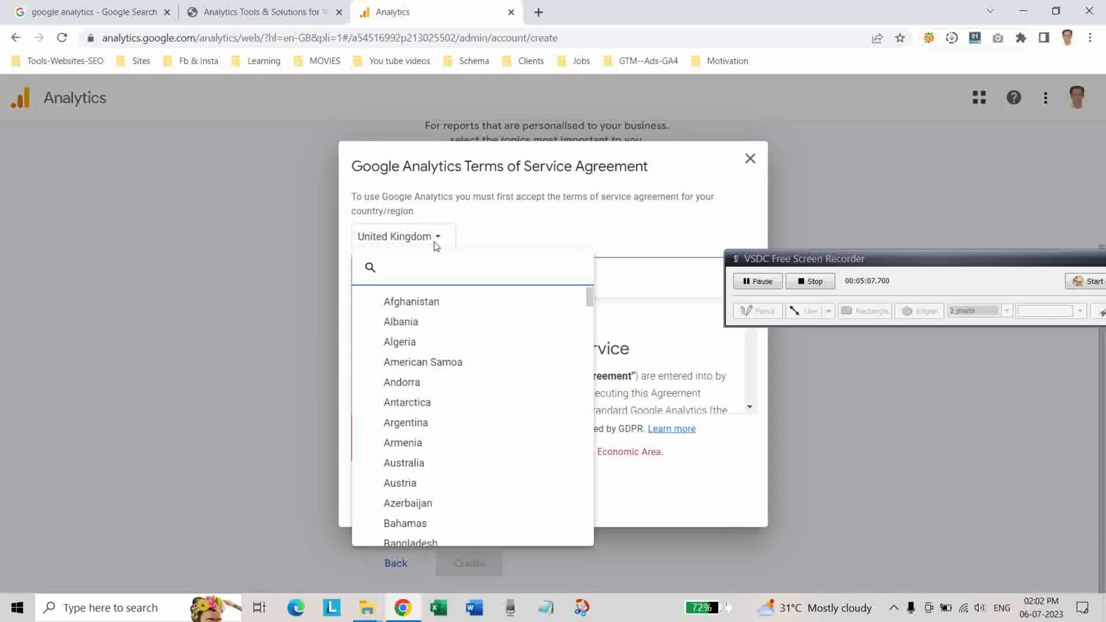
text(ind)
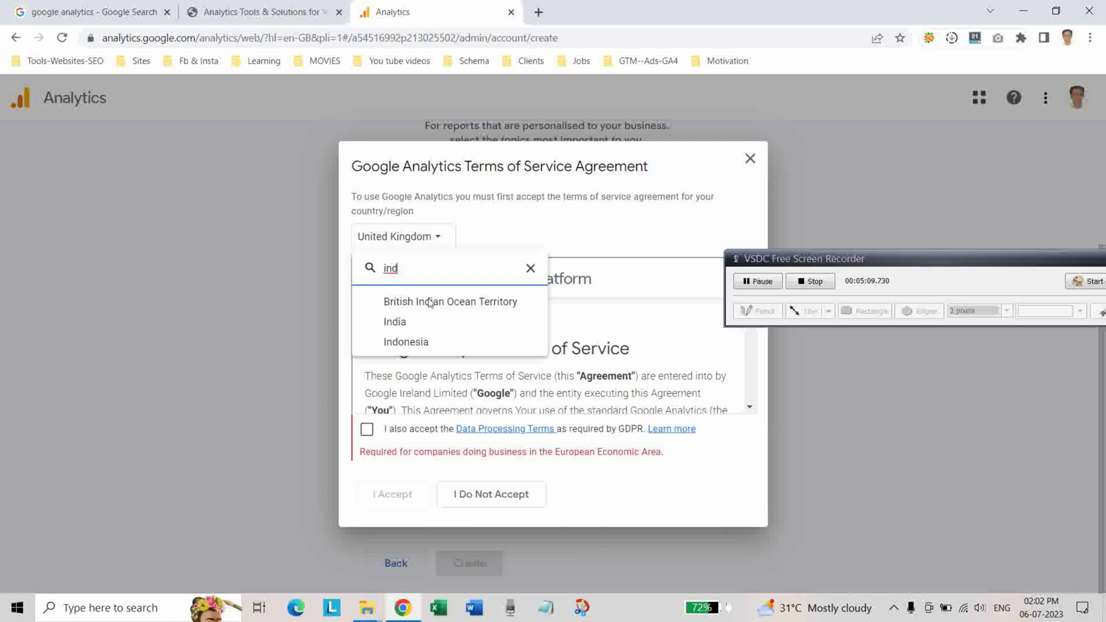
click(436, 324)
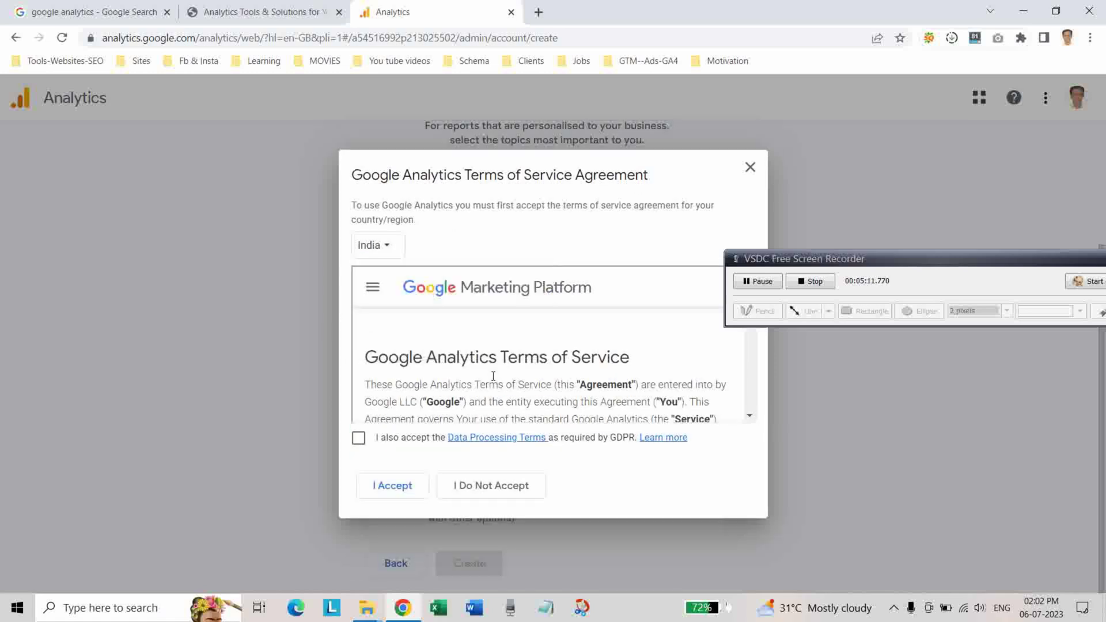
scroll(493, 375, down, 15)
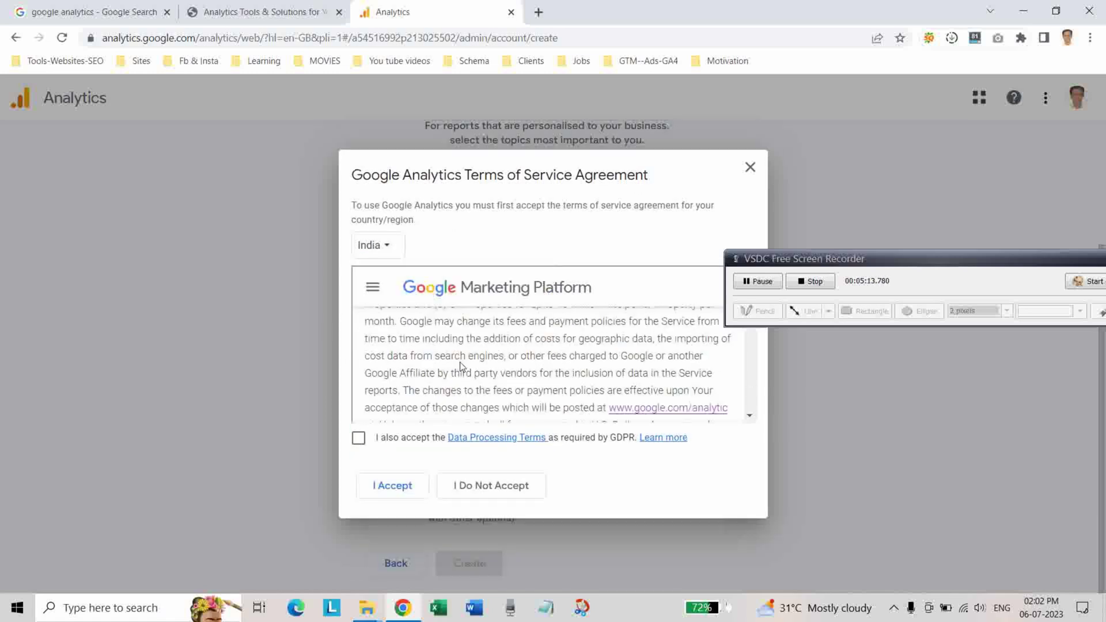
scroll(461, 367, down, 15)
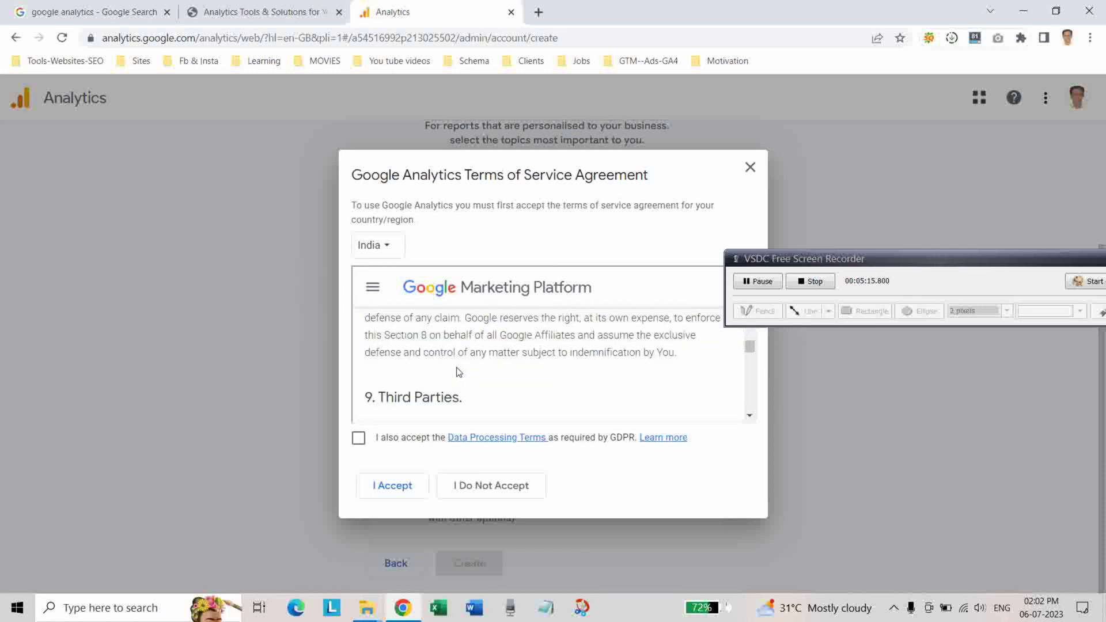
scroll(460, 372, down, 15)
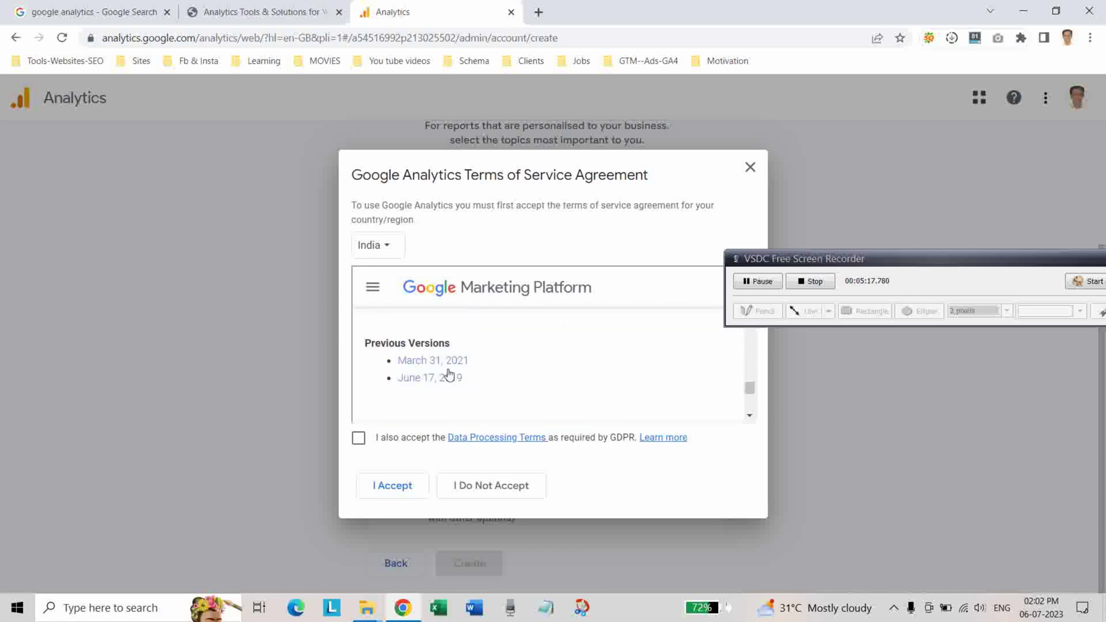
scroll(447, 371, down, 10)
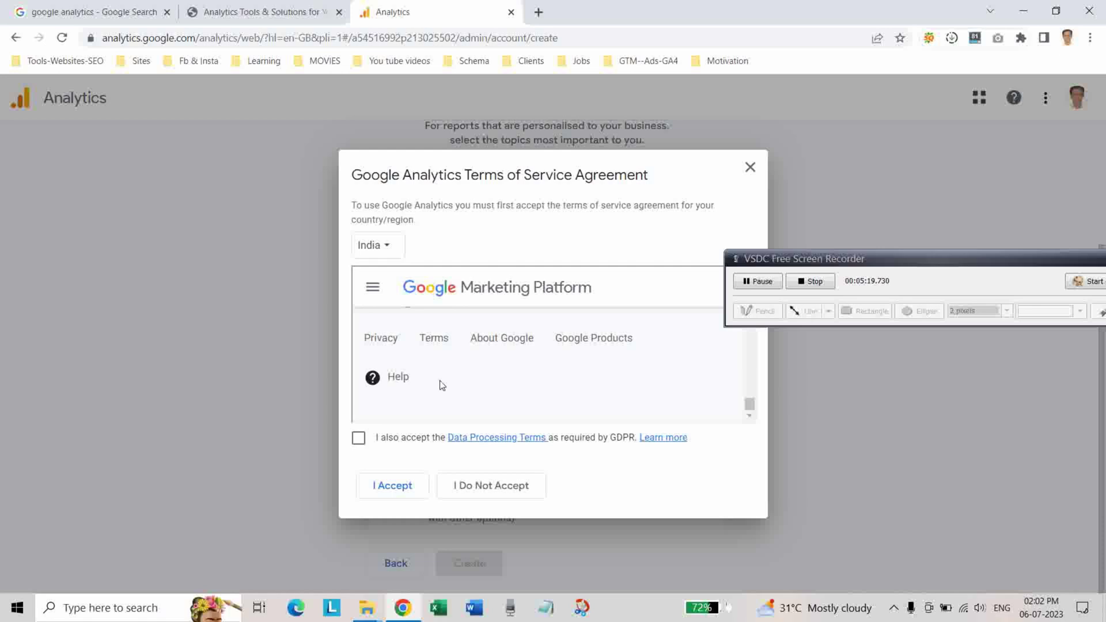
click(358, 437)
click(393, 487)
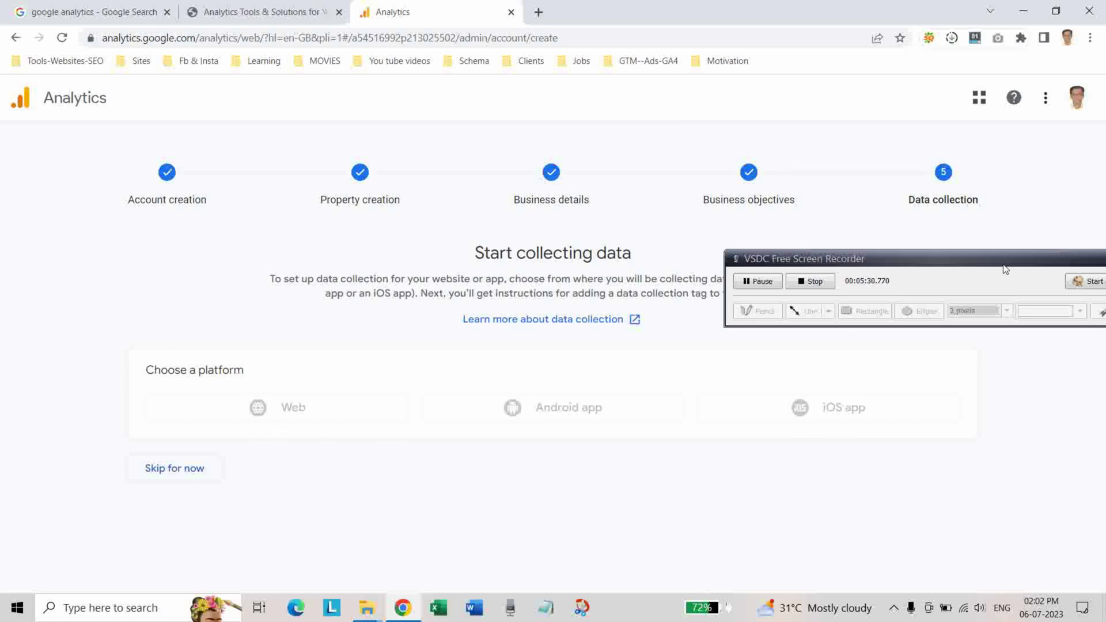
- Skip the platform choice, go to the property home, begin a Web stream, and open a new tab
drag(944, 258, 787, 503)
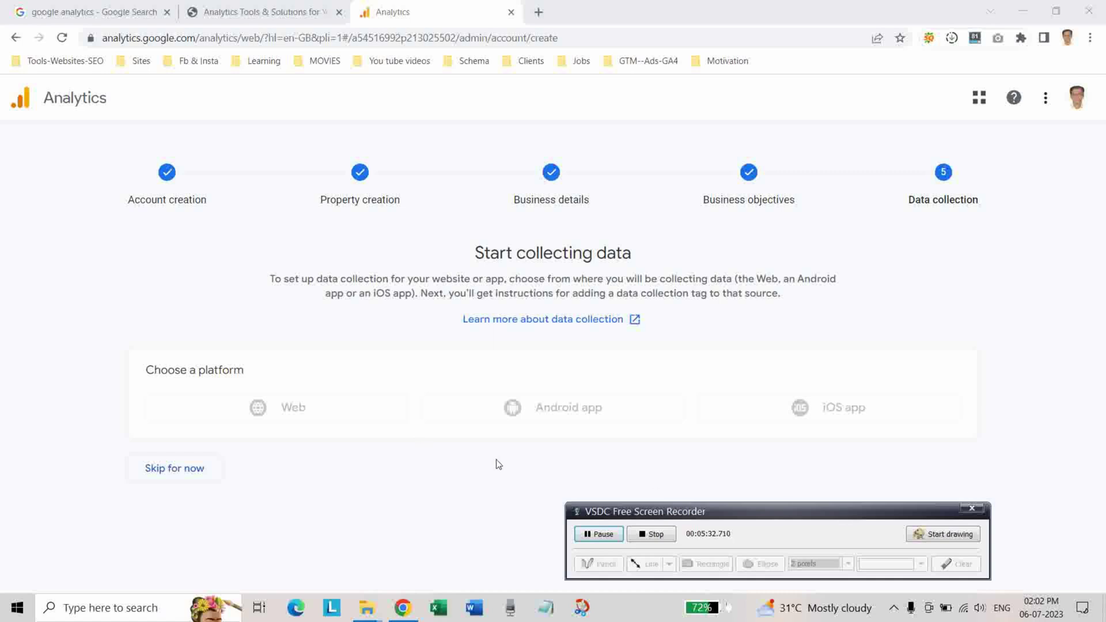
click(278, 411)
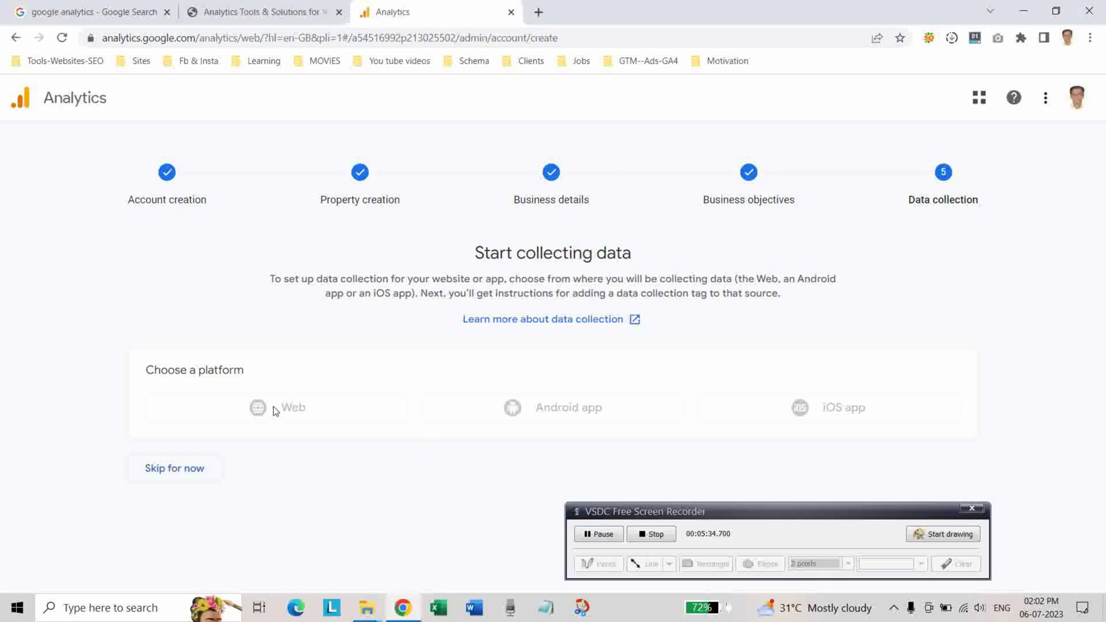
click(171, 467)
scroll(387, 380, down, 1)
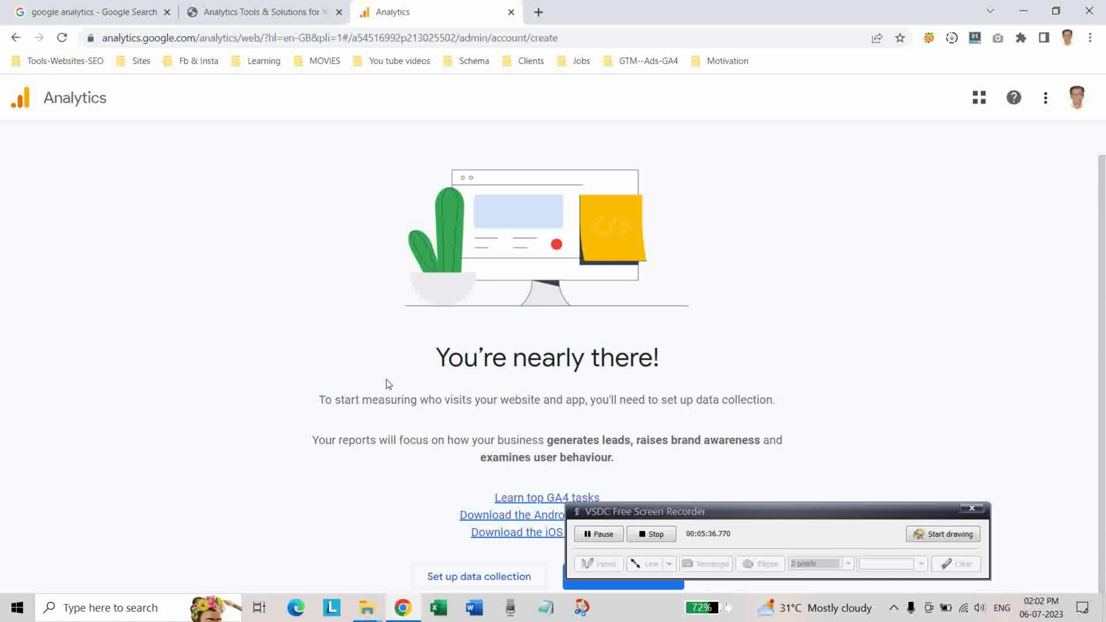
drag(721, 512, 773, 293)
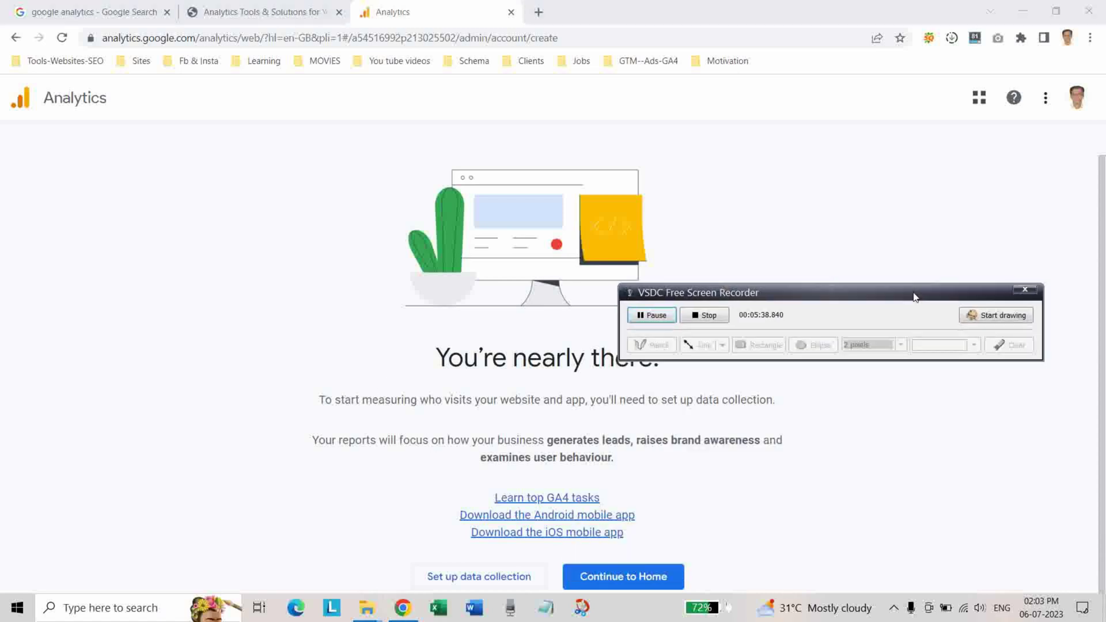
click(633, 578)
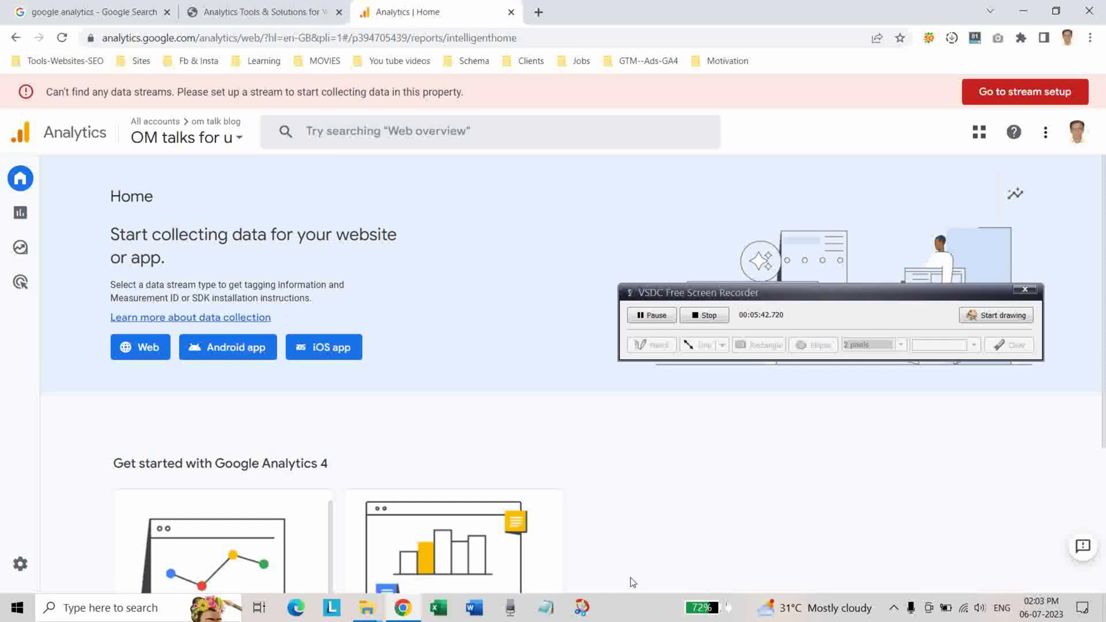
click(138, 349)
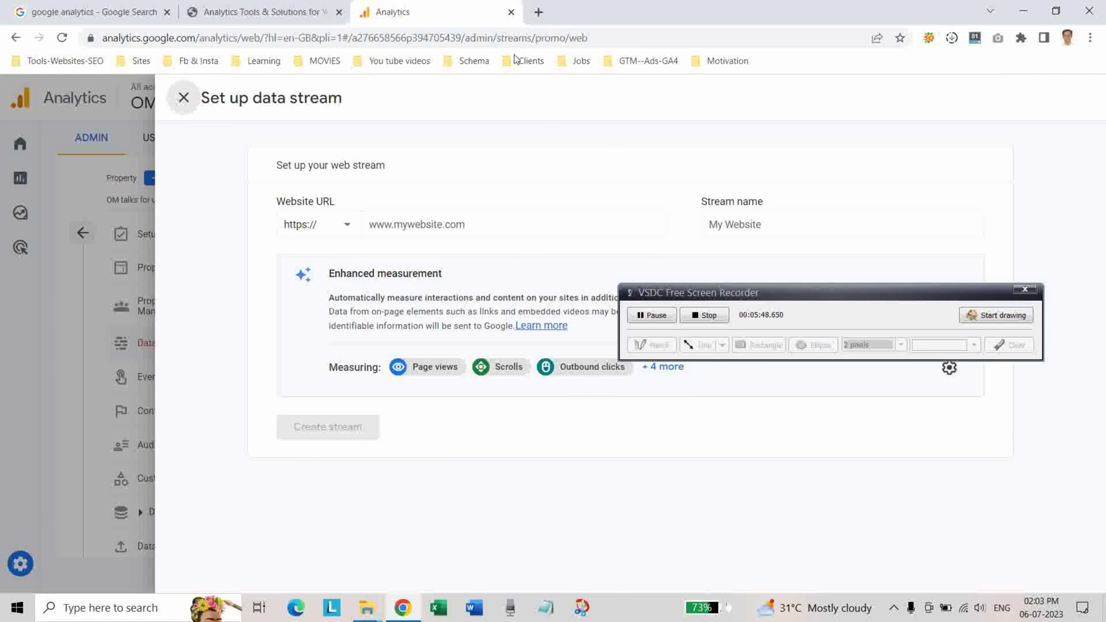
click(538, 12)
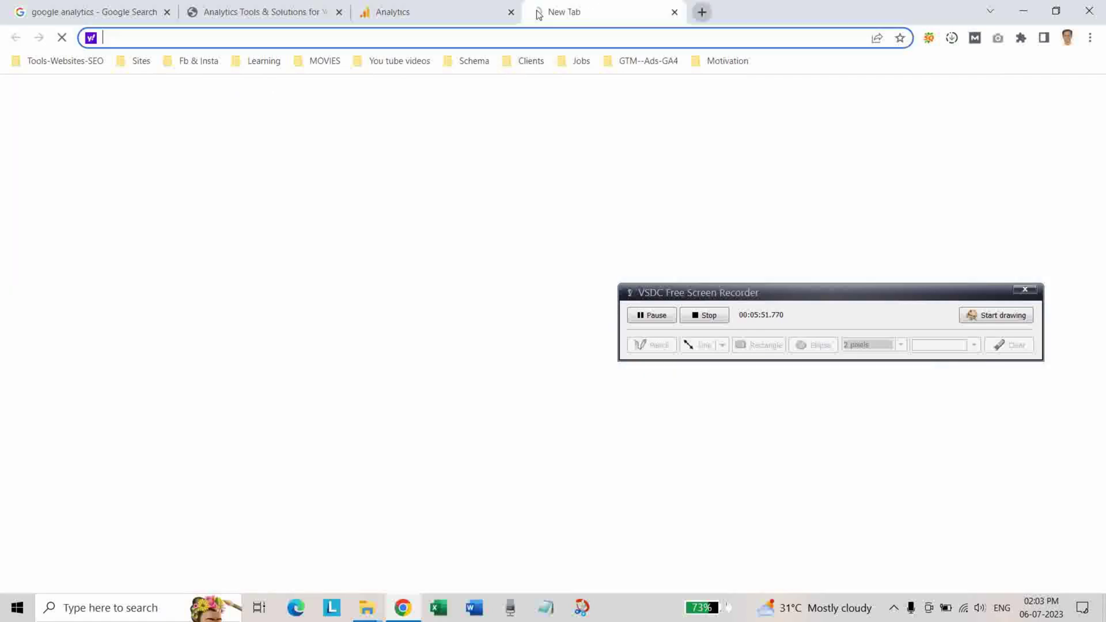
- Load omtalks123.blogspot.com from the Clients bookmarks and select its full address for copying
click(528, 61)
click(542, 215)
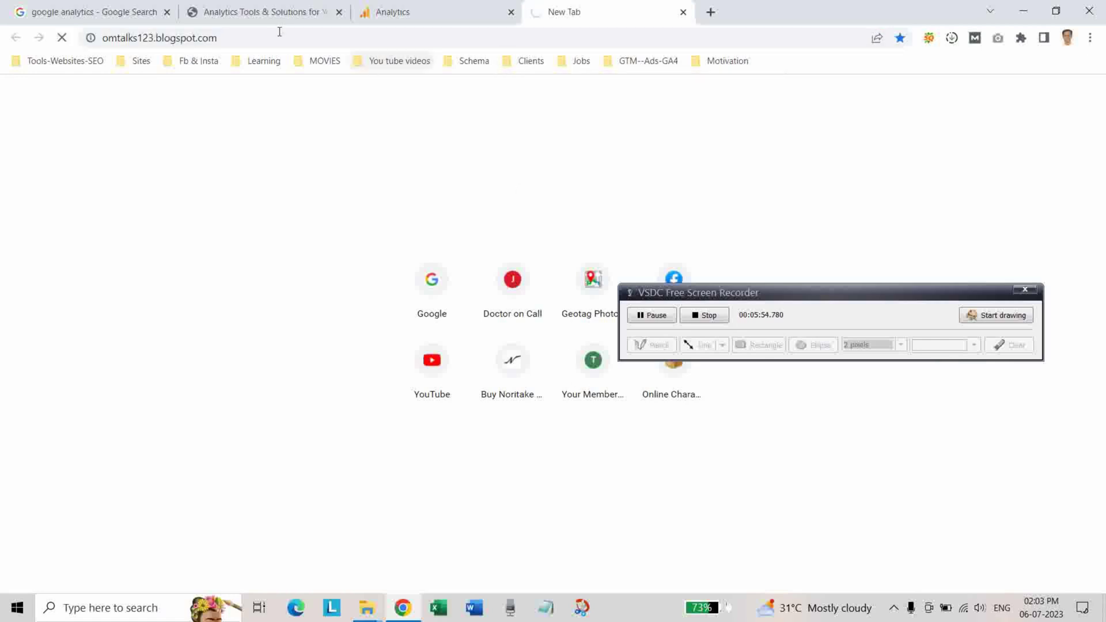
click(237, 36)
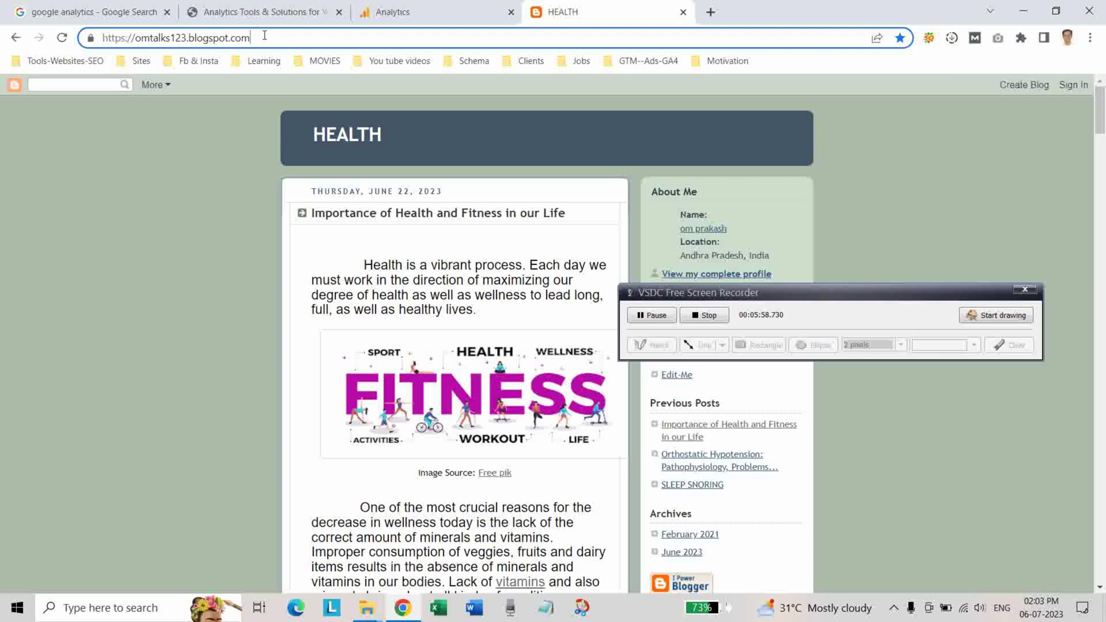
double_click(265, 36)
triple_click(264, 35)
key(ctrl+c)
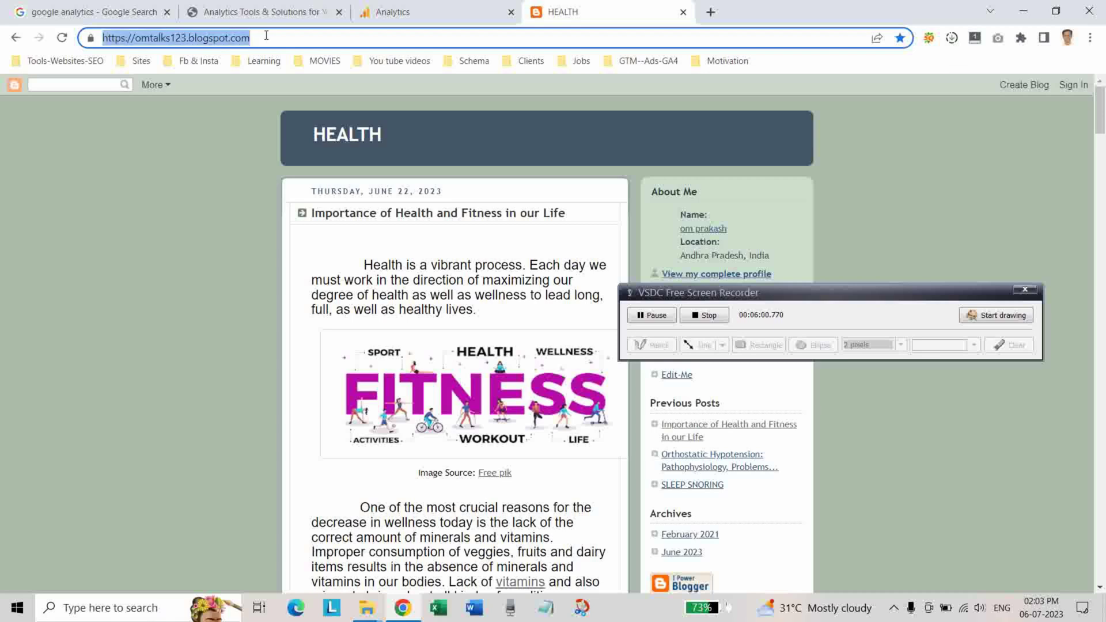
click(391, 11)
click(418, 223)
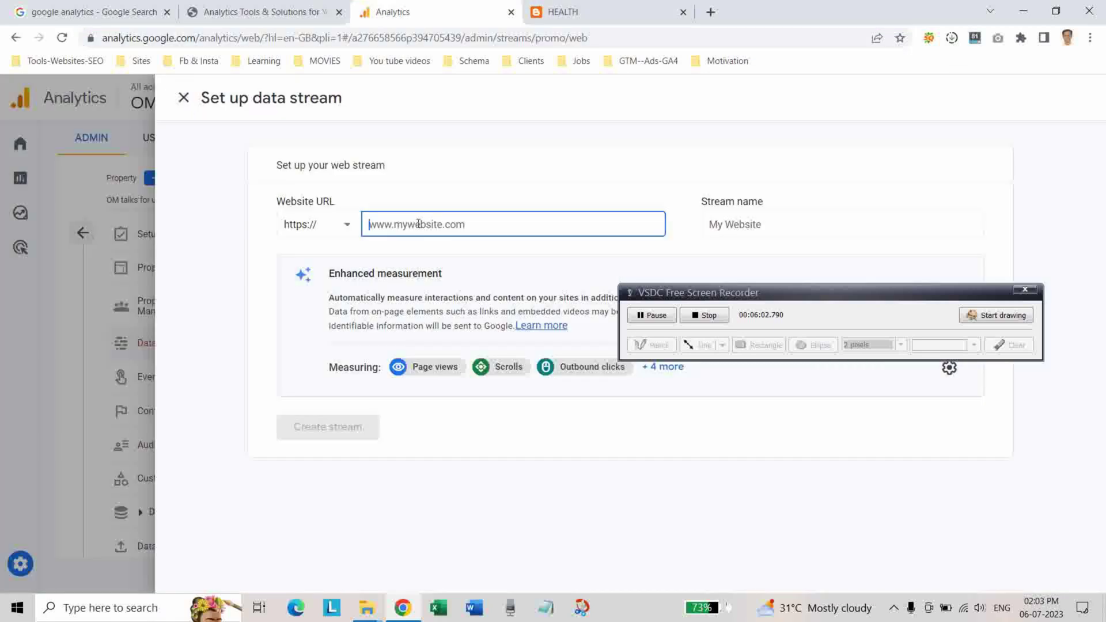
key(ctrl+v)
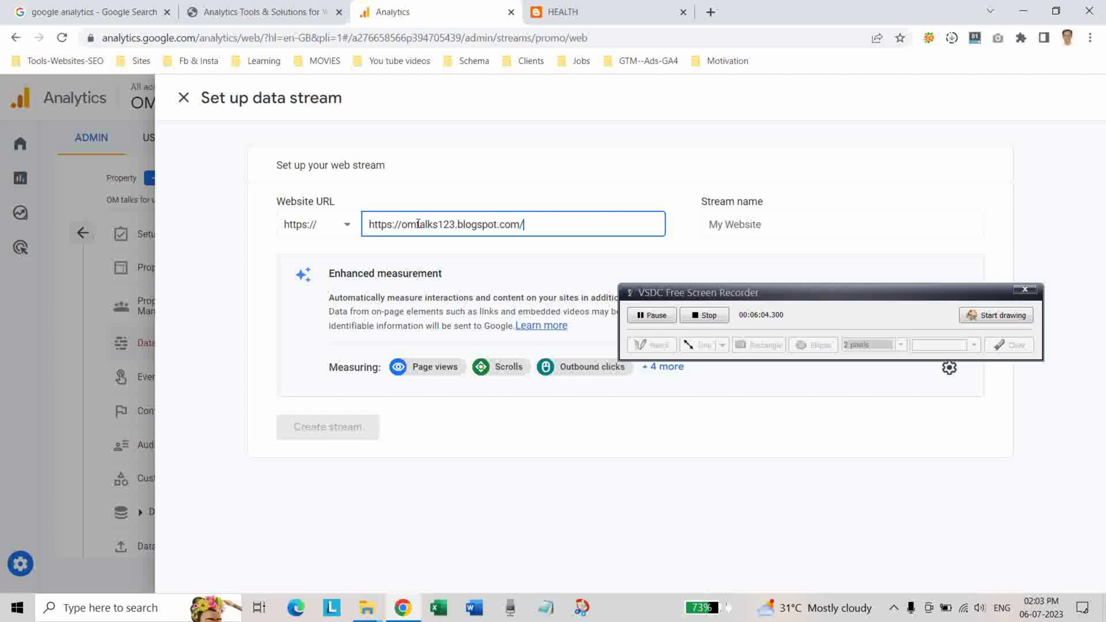
click(410, 181)
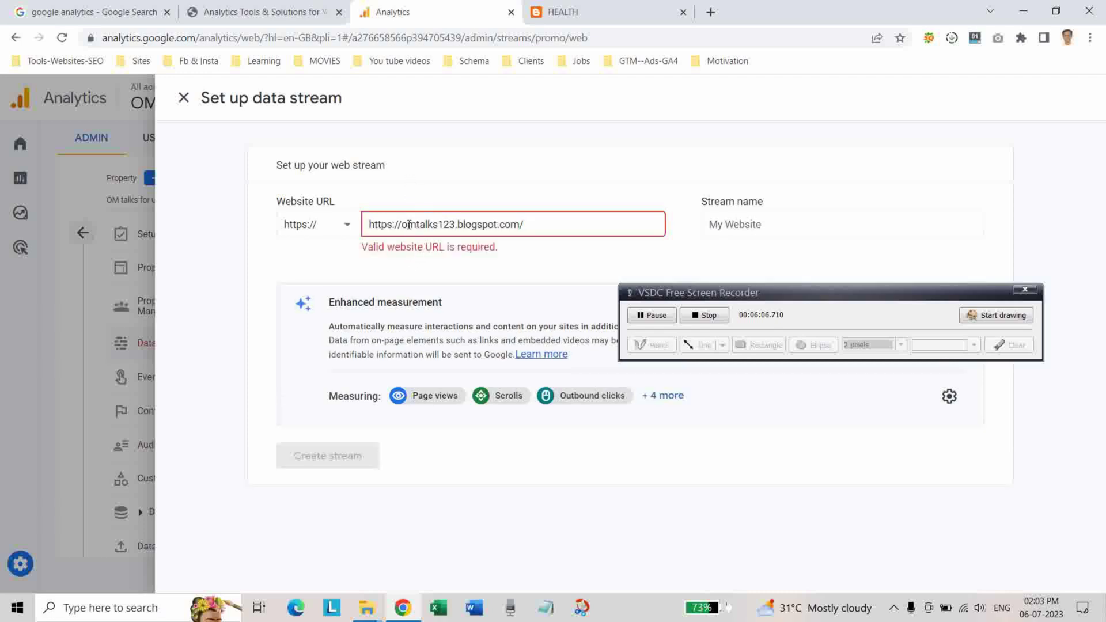
key(BackSpace)
key(BackSpace)
key(BackSpace)
key(BackSpace)
key(BackSpace)
key(BackSpace)
key(BackSpace)
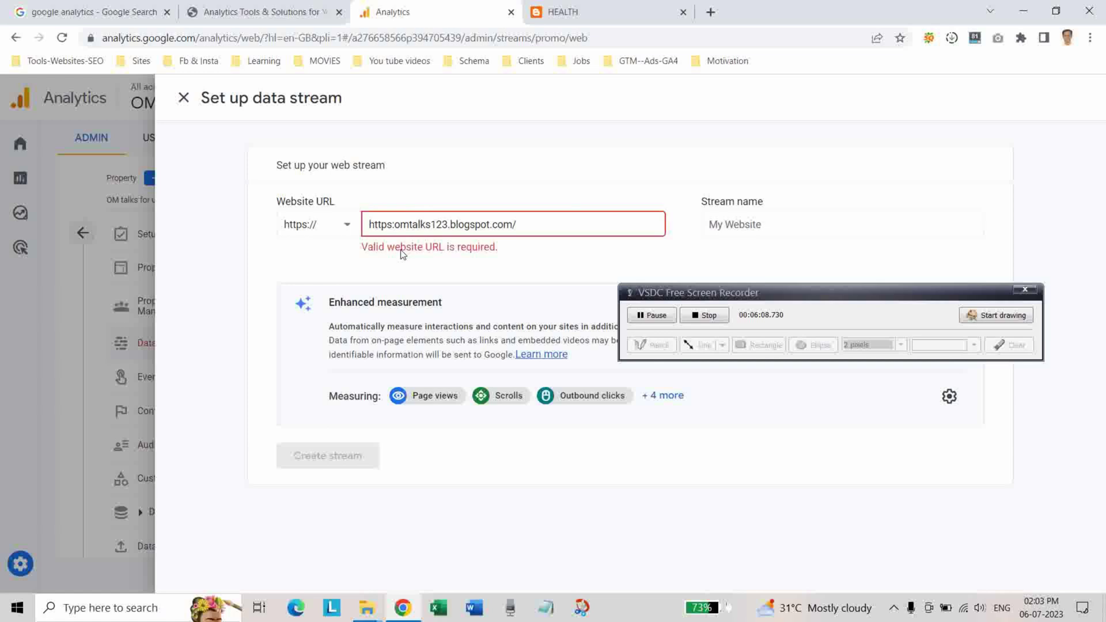
key(Home)
key(Delete)
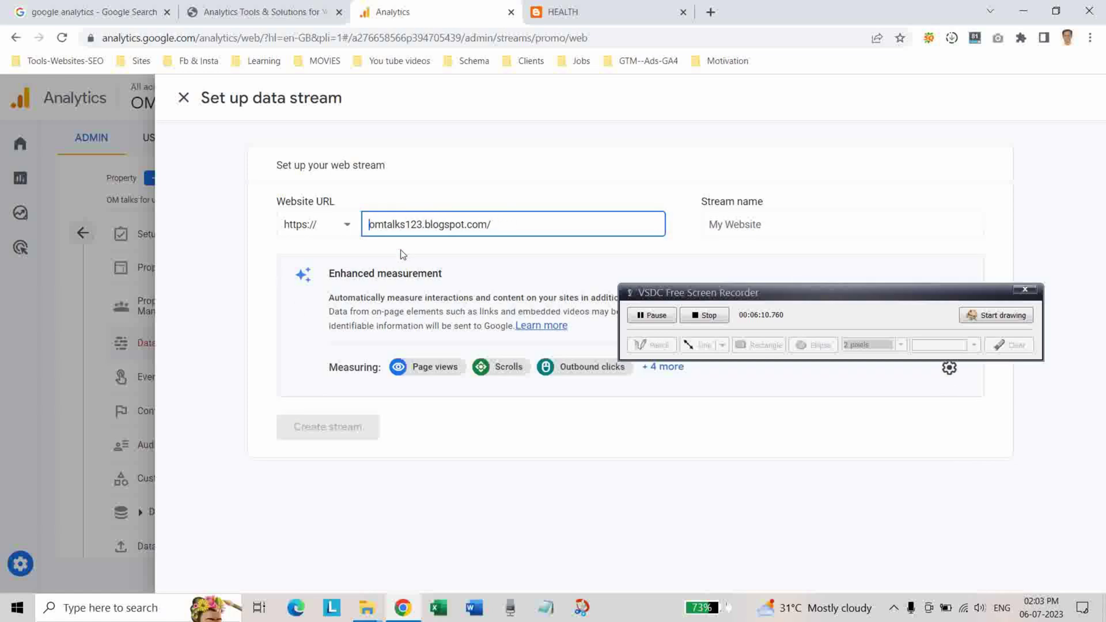
click(501, 225)
drag(824, 289, 916, 440)
- Name the stream 'om talks 123' and create it
click(772, 224)
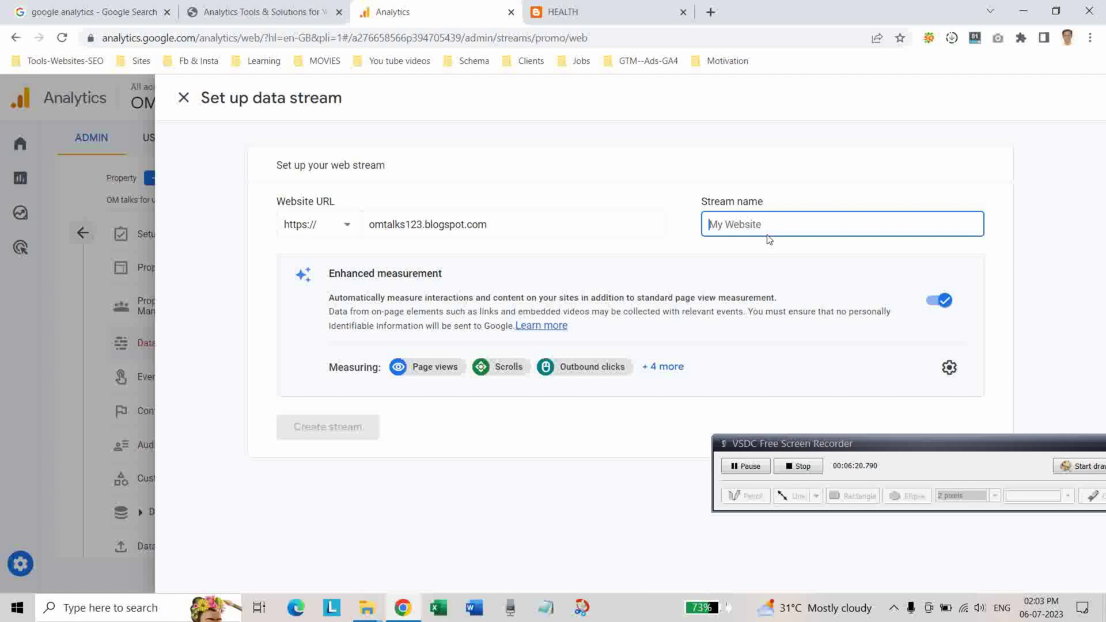
text(om)
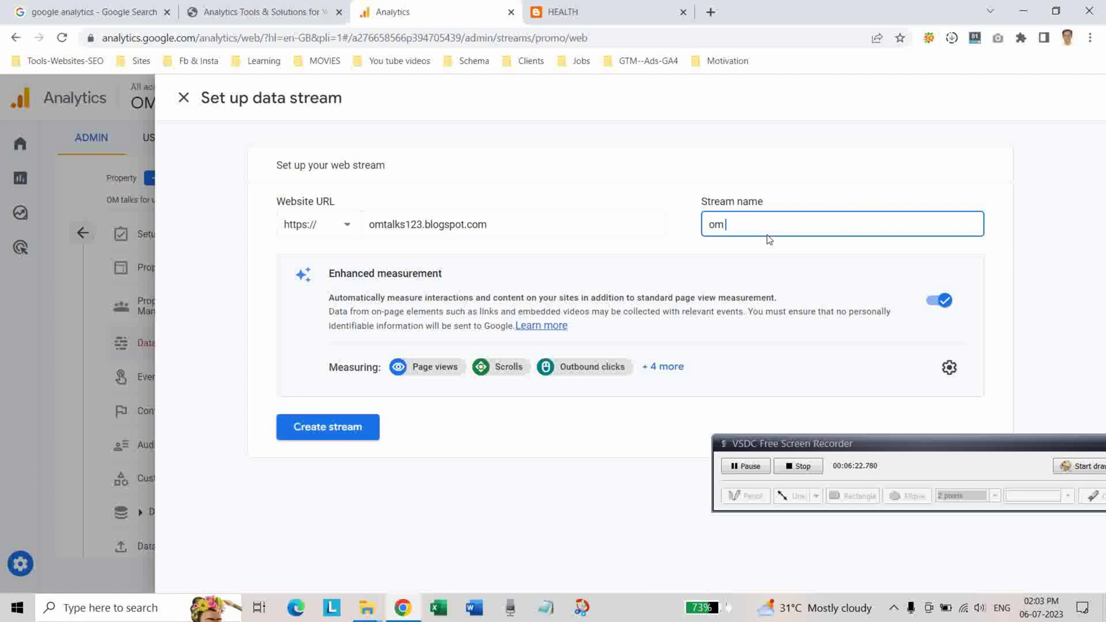
text( talks 1234)
key(BackSpace)
click(341, 427)
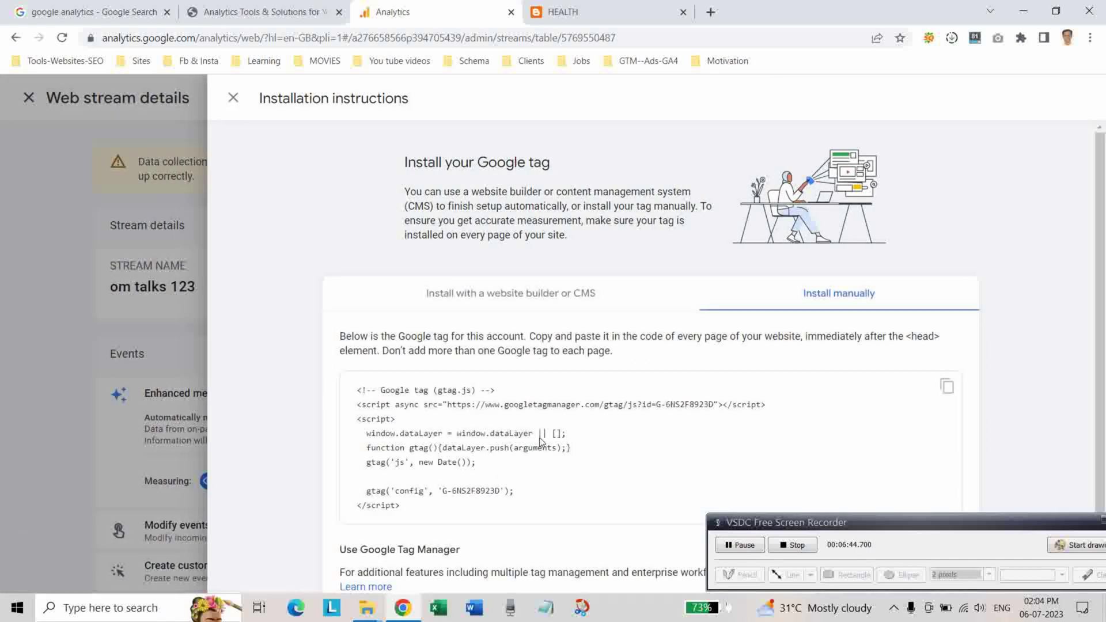
- Copy the om talks 123 manual-install Google tag code and open a blank Notepad note
scroll(540, 443, down, 1)
click(947, 355)
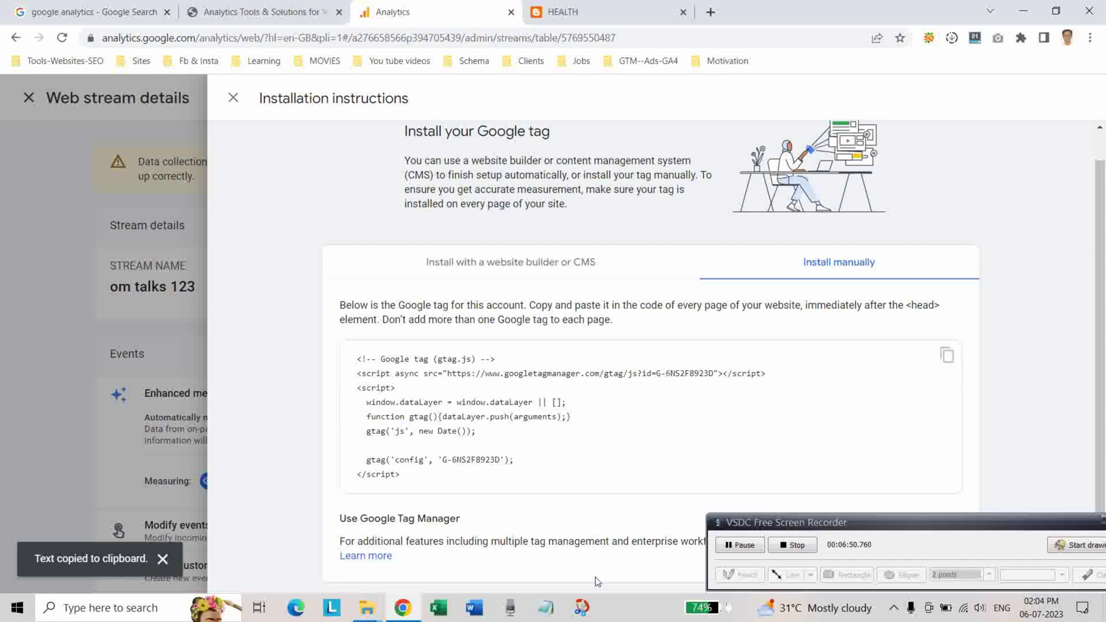
click(546, 607)
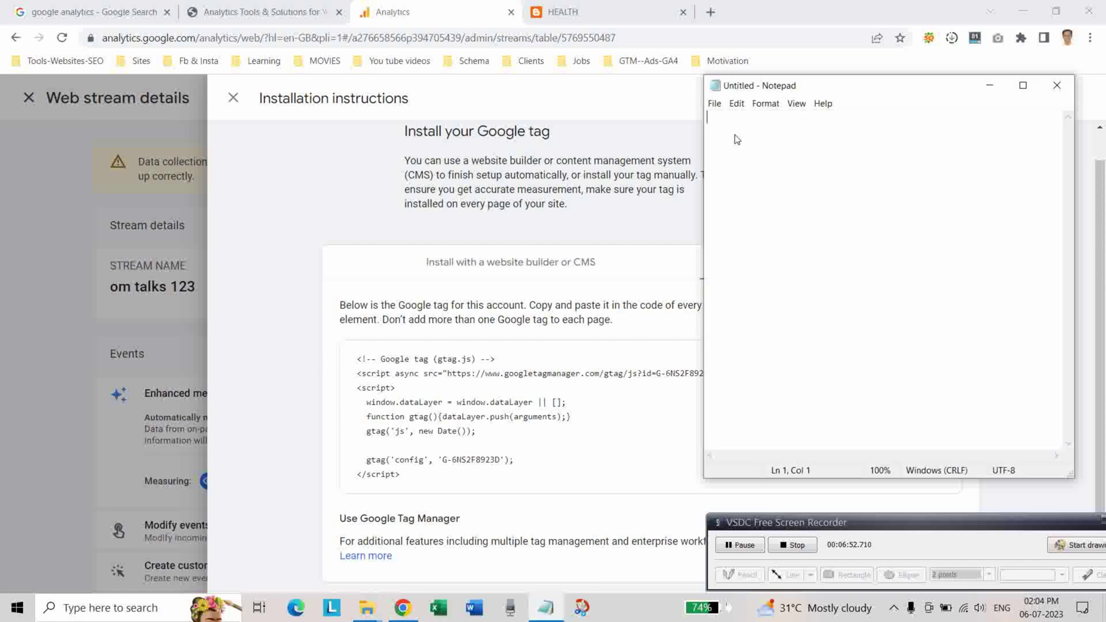
- Paste the G-6NS2F8923D Google tag snippet into Notepad, then minimize it to get back to Analytics
right_click(738, 138)
click(754, 188)
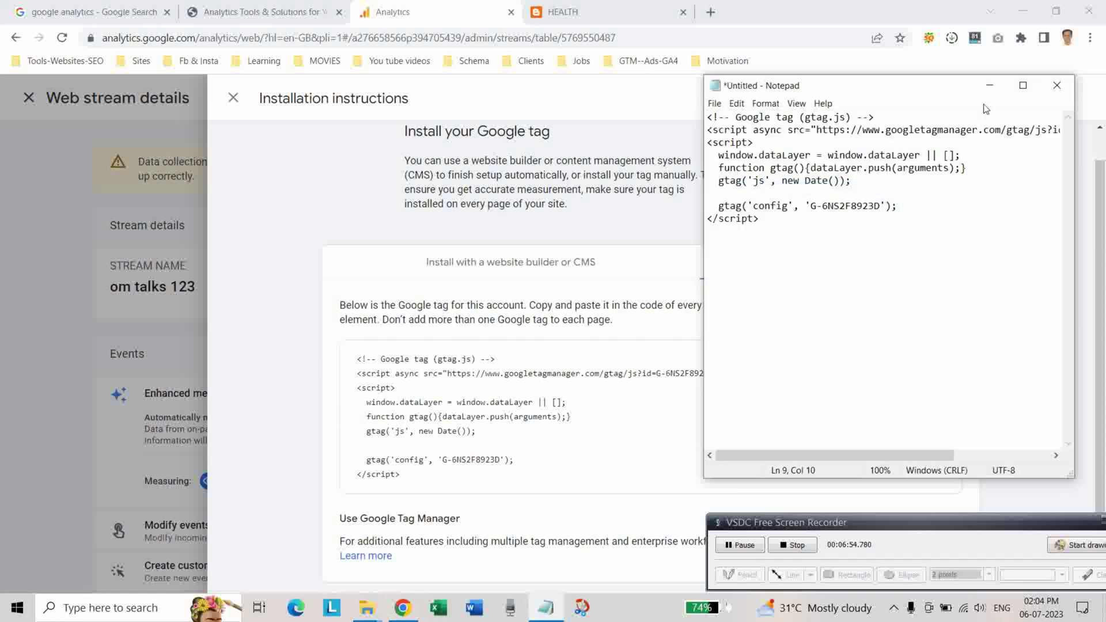
click(989, 86)
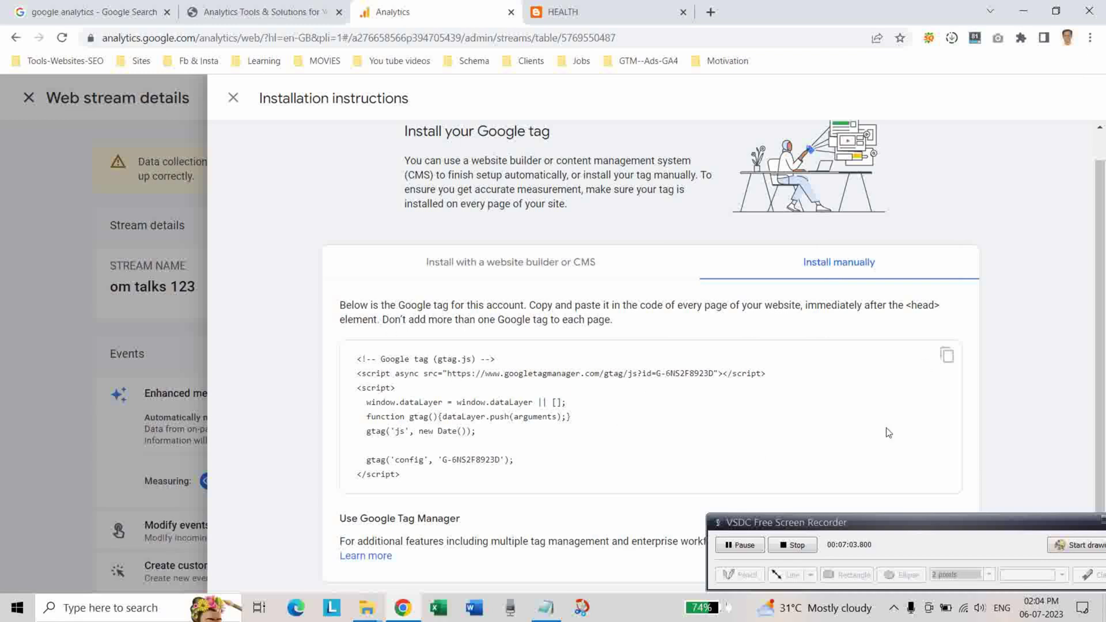
drag(934, 530, 834, 502)
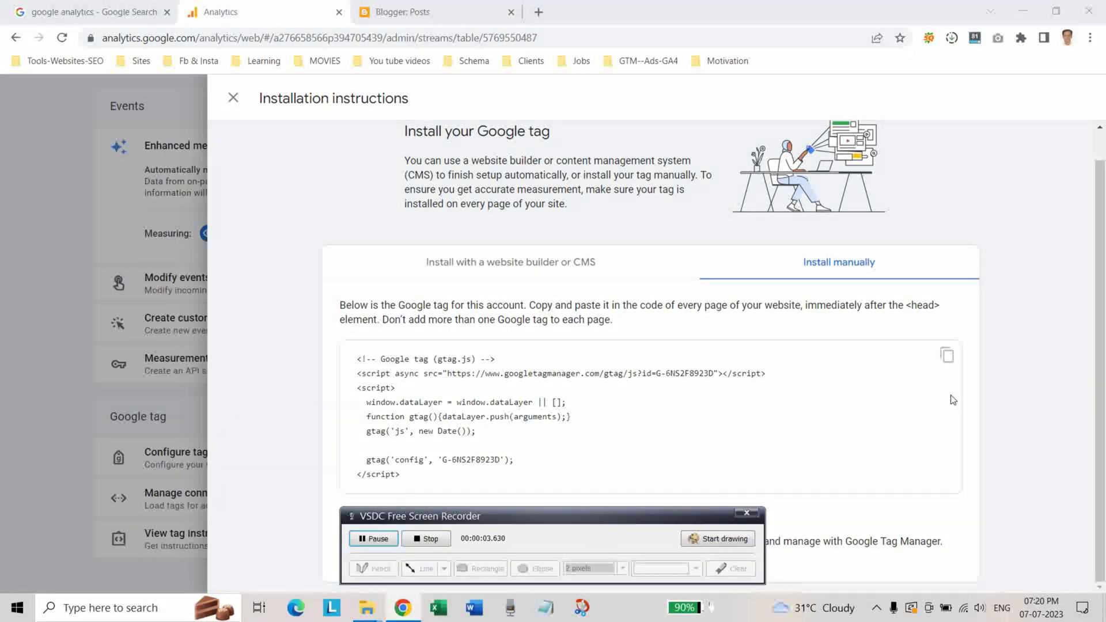
- Copy the Google tag code again and open the HEALTH blog theme's Edit HTML view
click(944, 358)
click(404, 12)
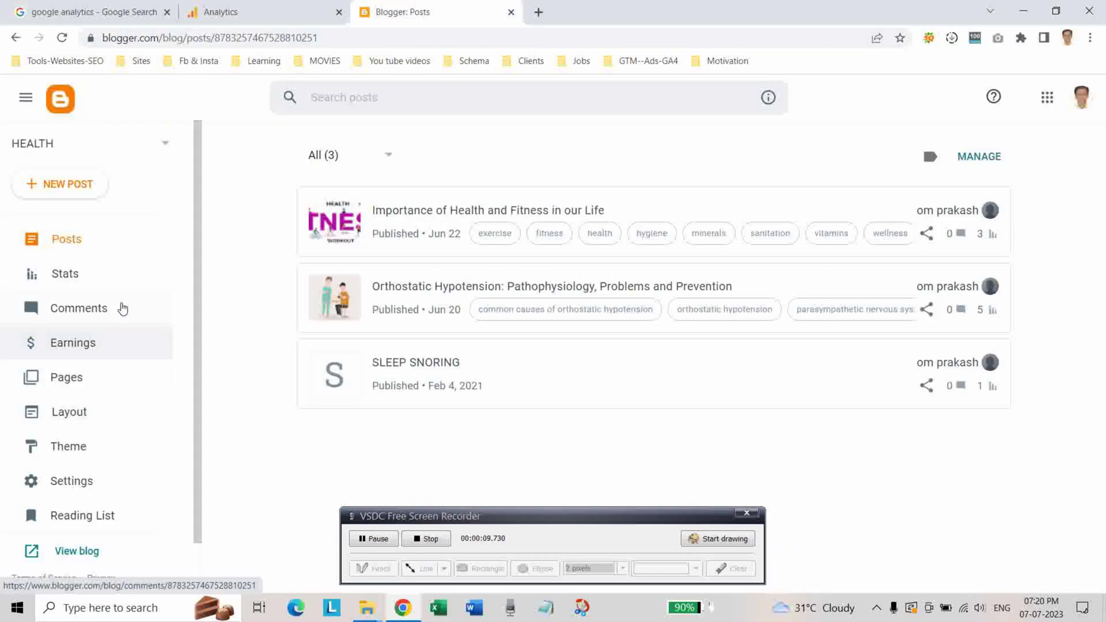
click(69, 455)
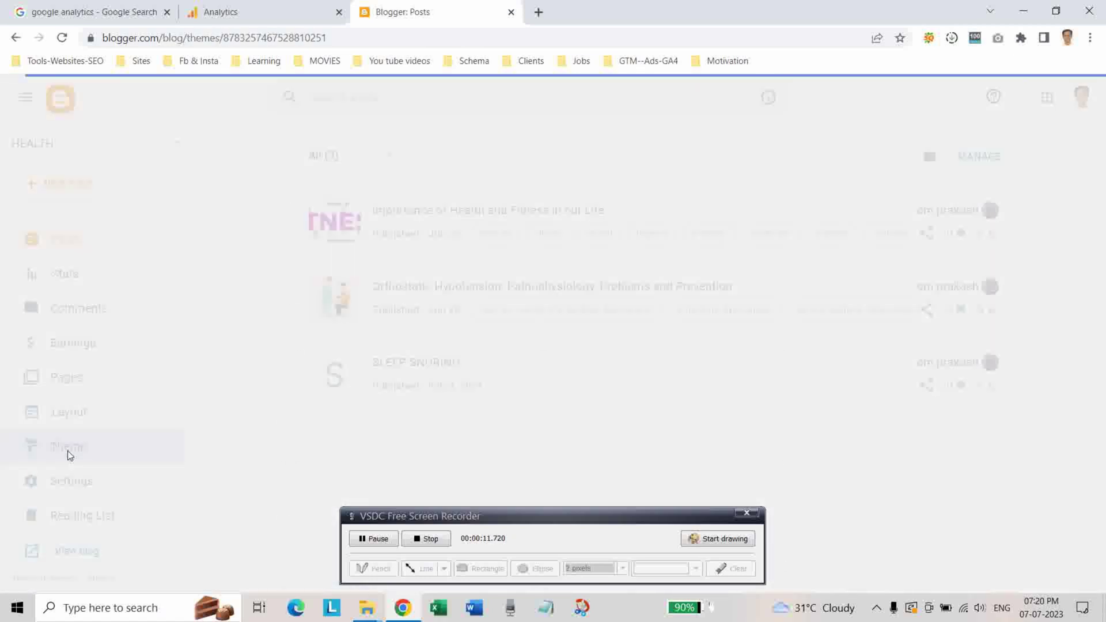
scroll(558, 234, down, 1)
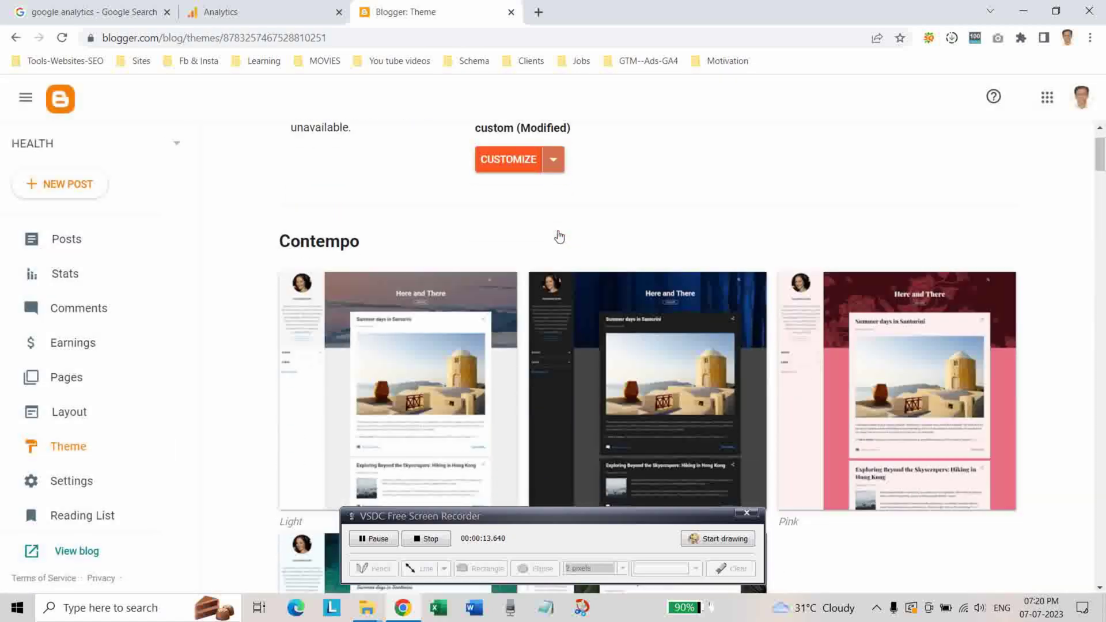
click(555, 163)
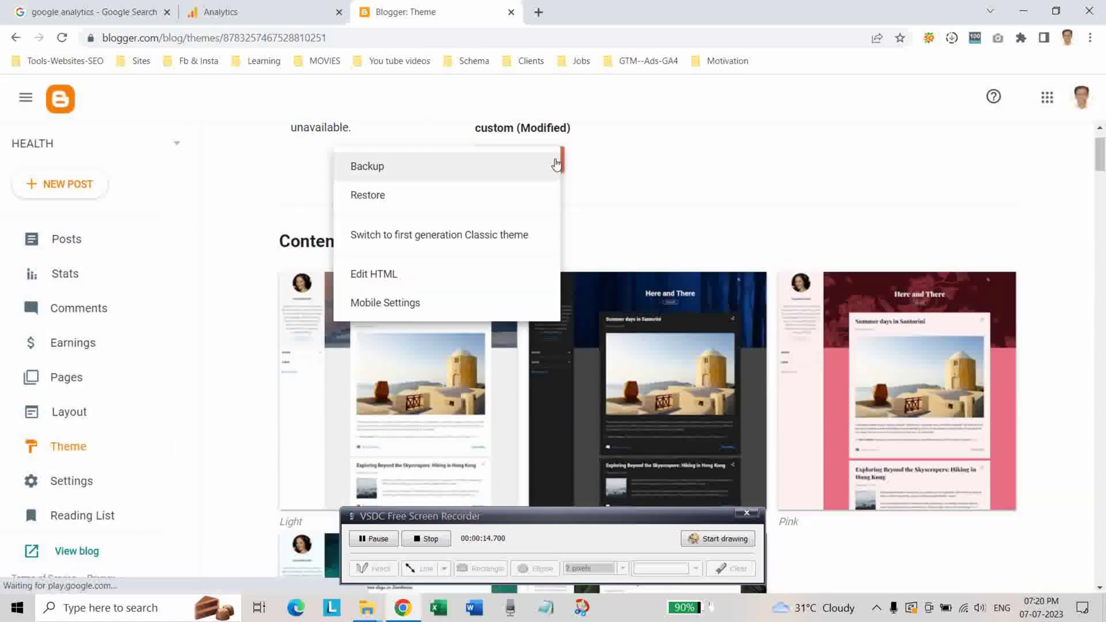
click(397, 273)
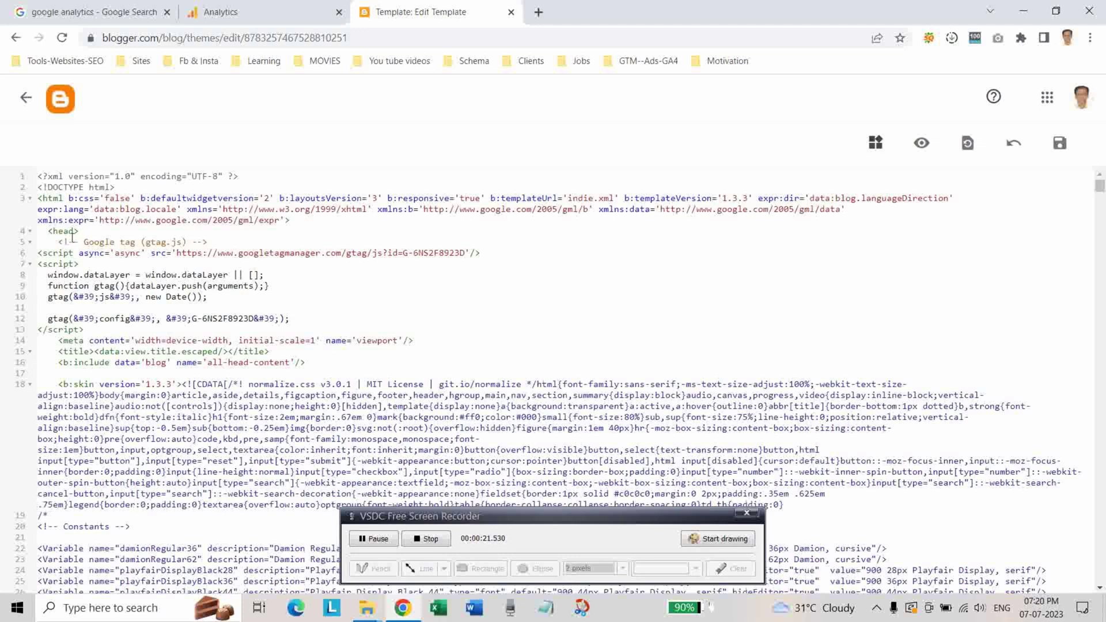
- Check the gtag.js code in the template's head, save the theme, and go back to Theme
drag(58, 242, 295, 319)
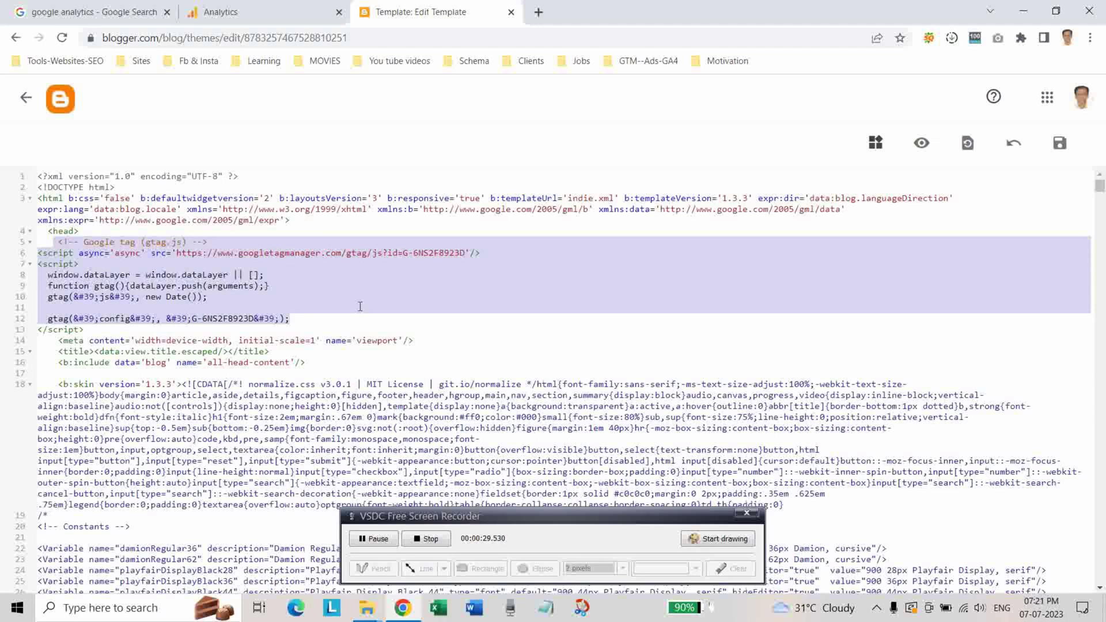
click(258, 9)
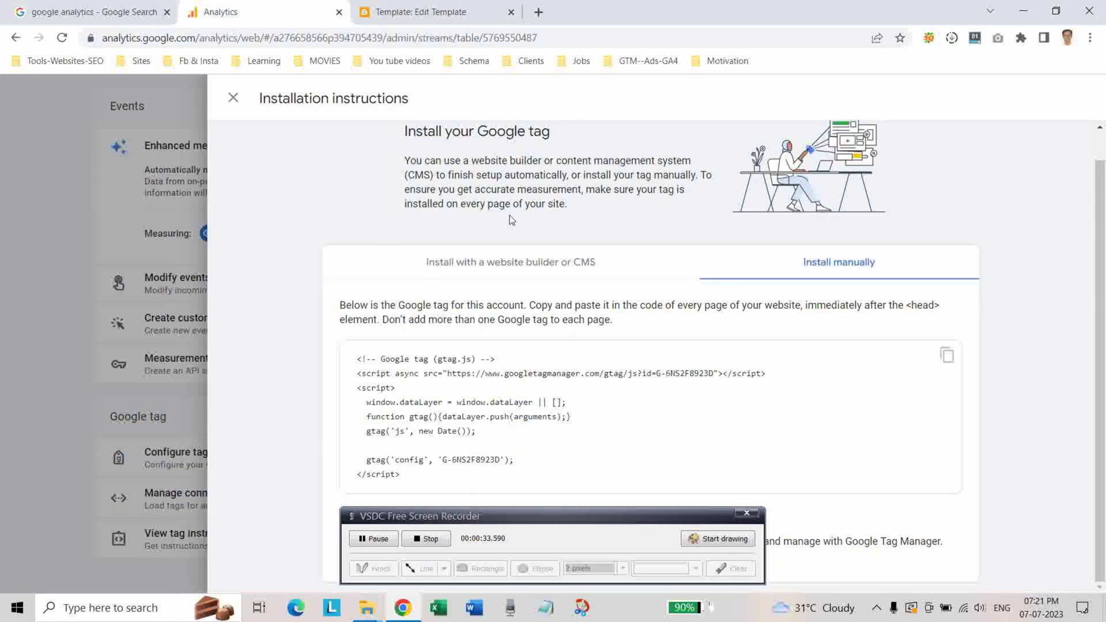
click(403, 10)
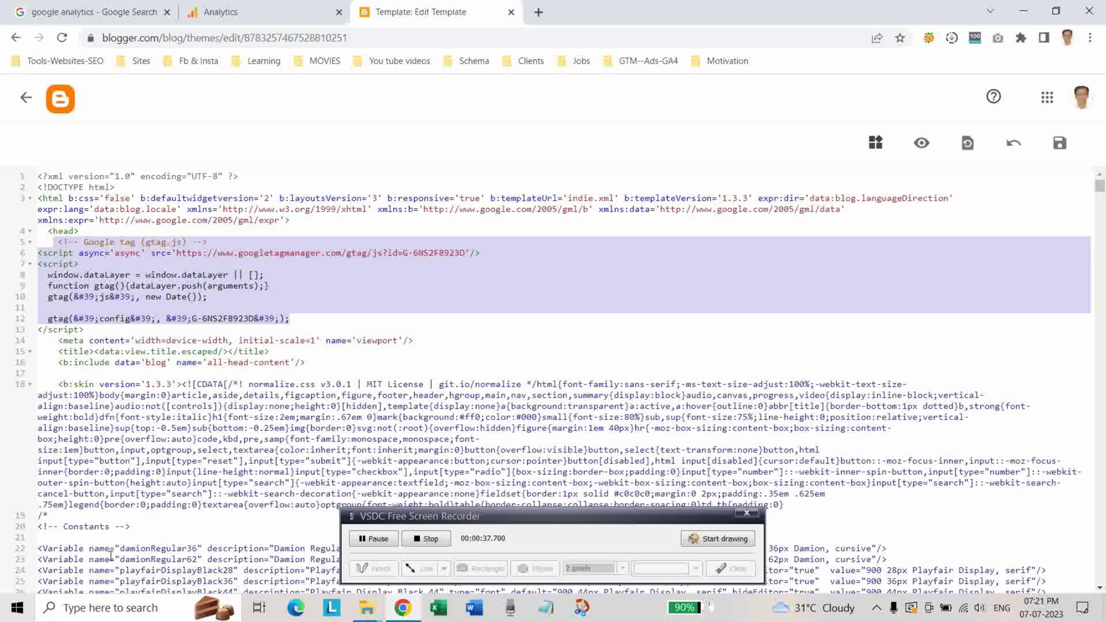
click(1061, 144)
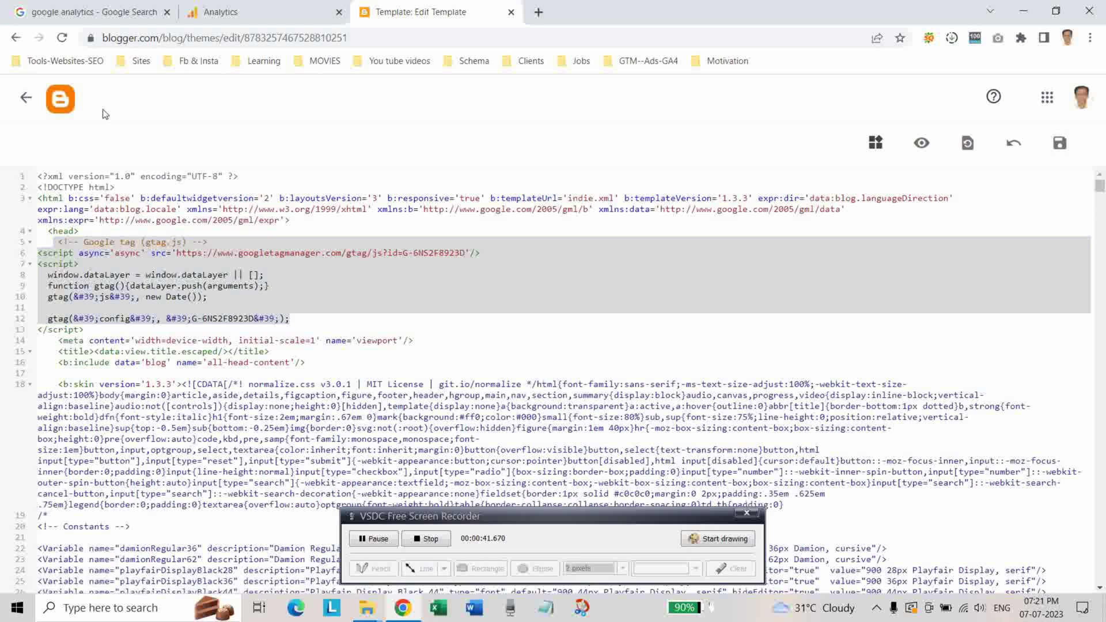
click(23, 100)
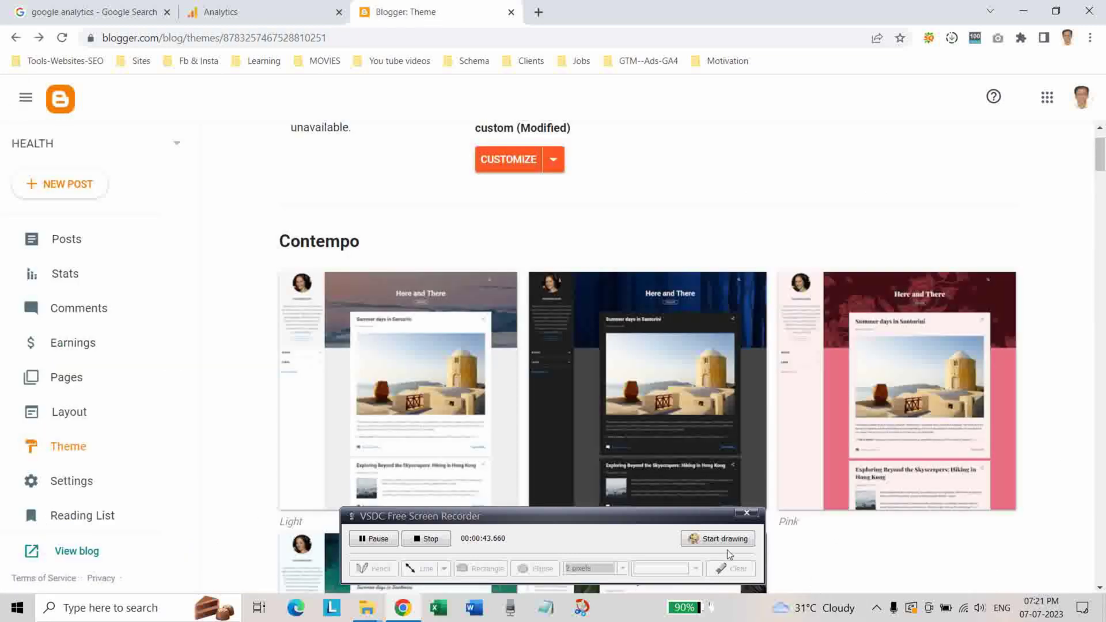
- Open the om talks 123 web stream details and copy measurement ID G-6NS2F8923D
click(430, 540)
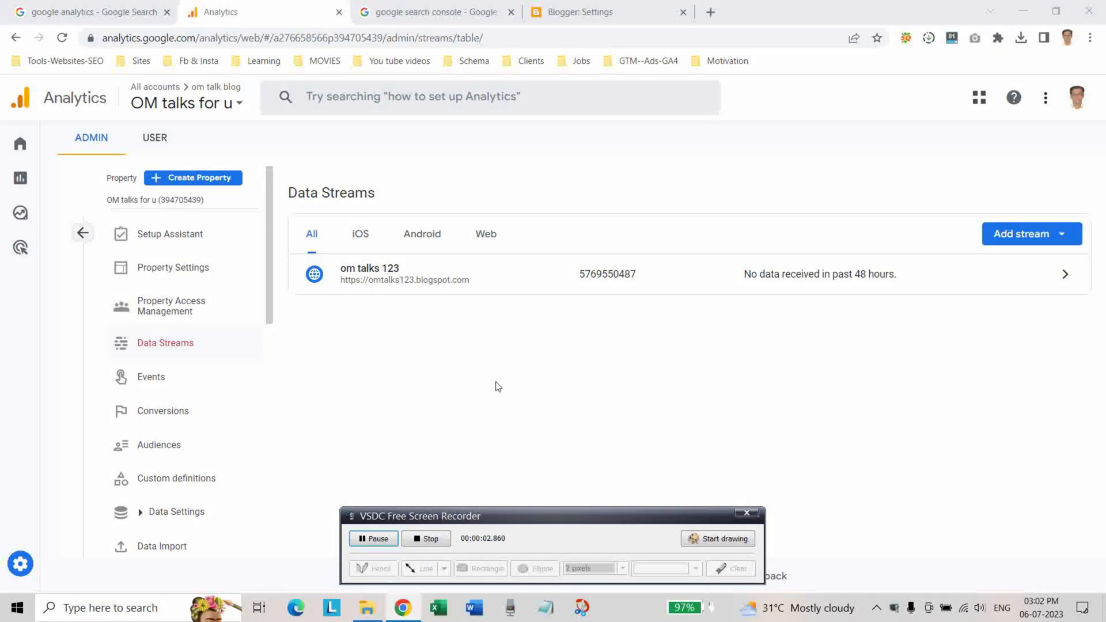
click(1068, 280)
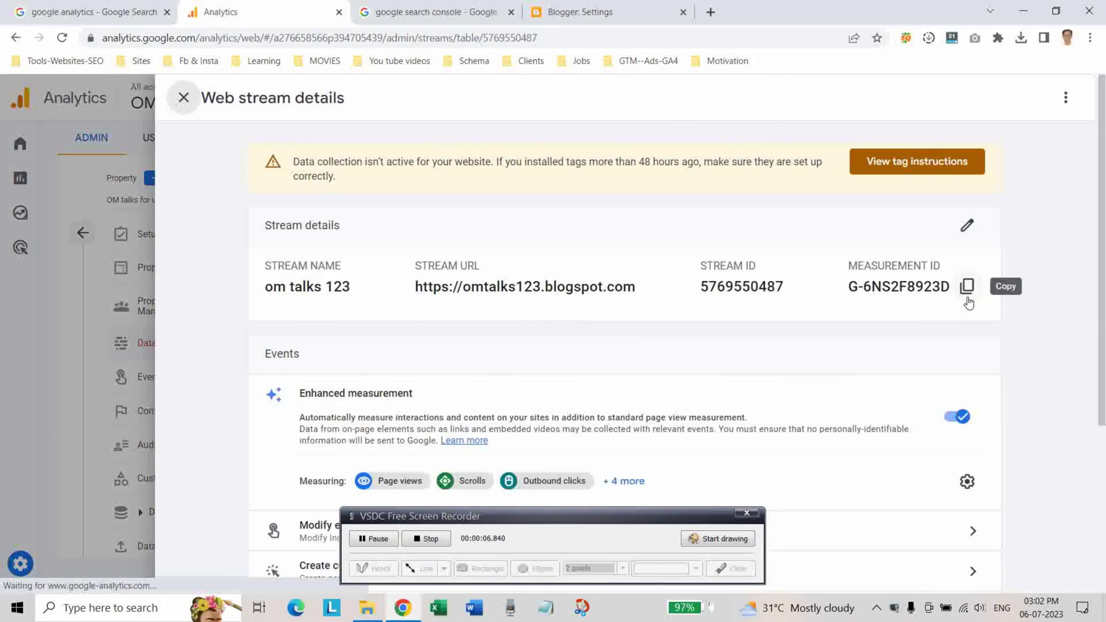
click(967, 286)
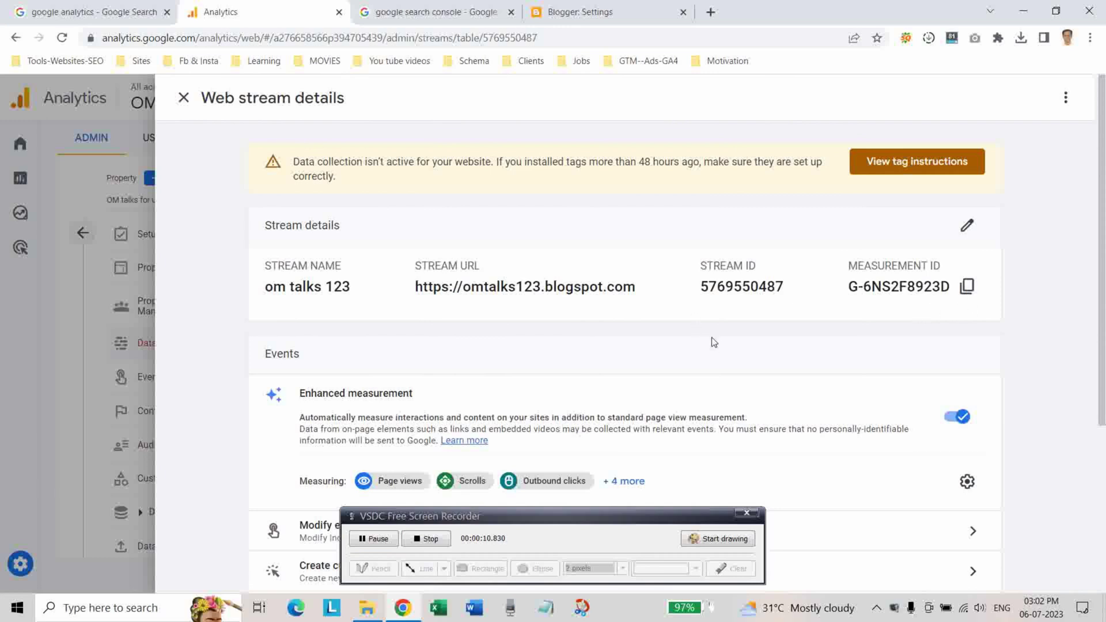
- Set Blogger's Google Analytics Measurement ID to G-6NS2F8923D and save the setting
click(597, 11)
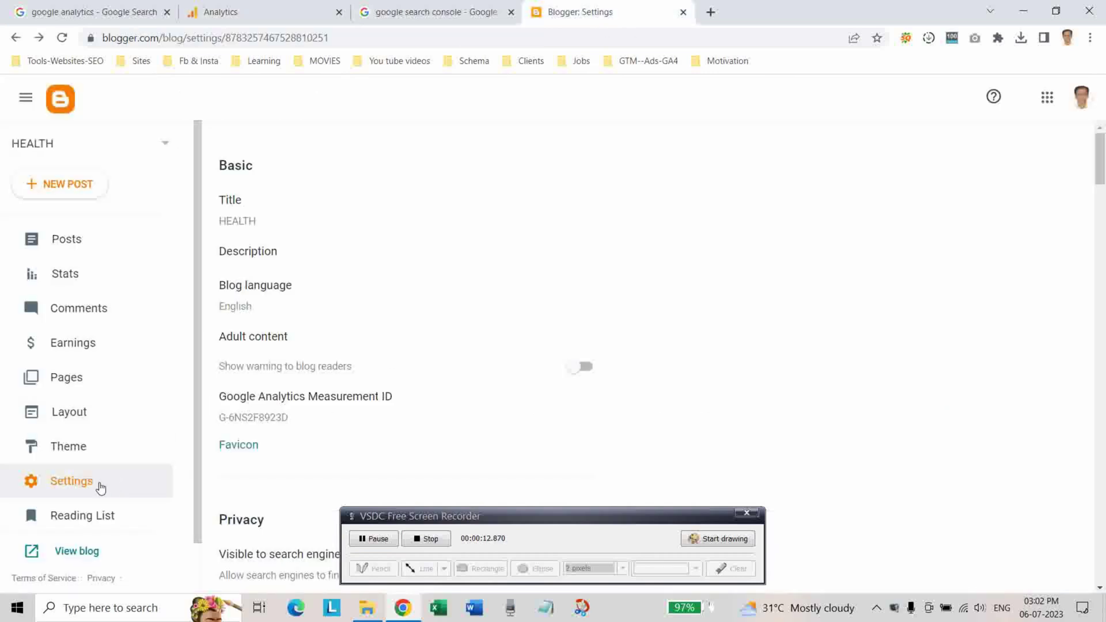
scroll(119, 425, down, 1)
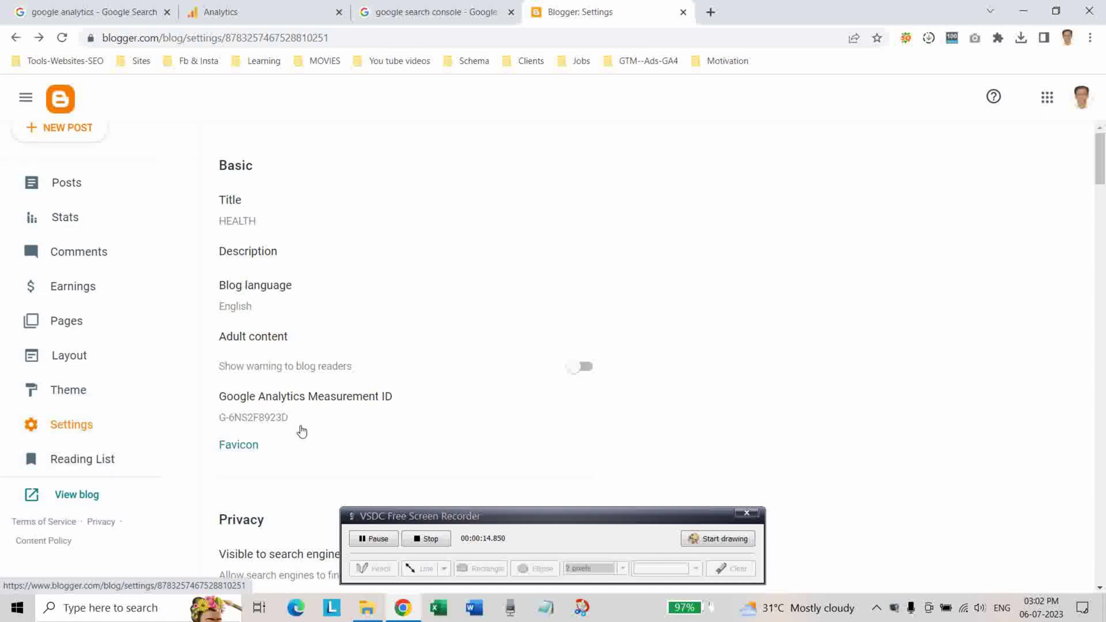
click(302, 405)
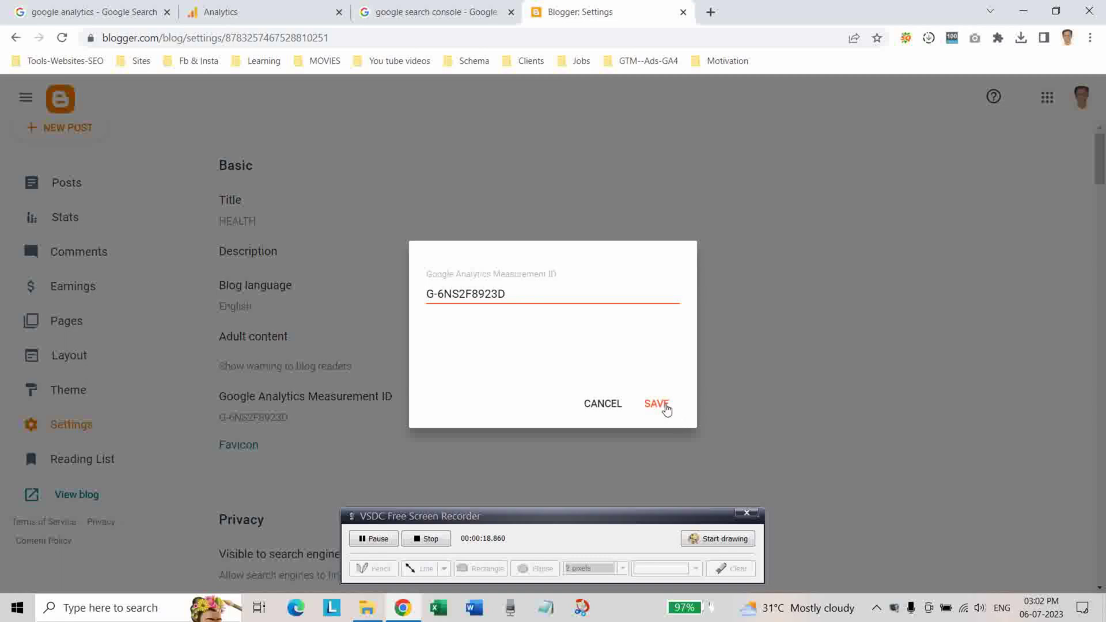
click(665, 407)
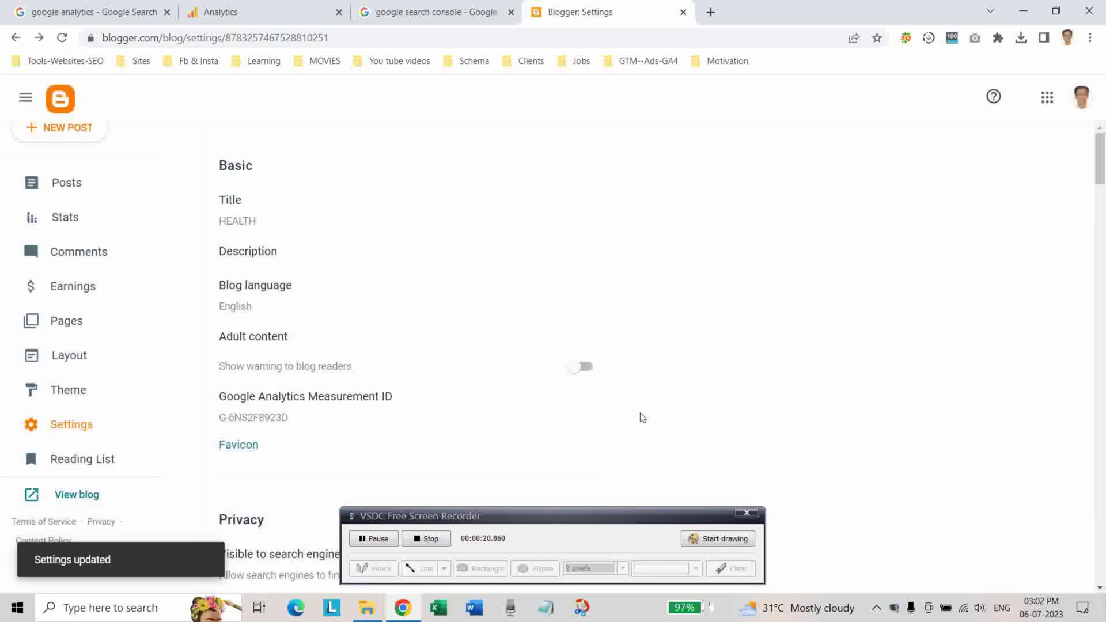
- Close the web stream details, go to Analytics Home, and open the Realtime report showing 1 user
click(249, 9)
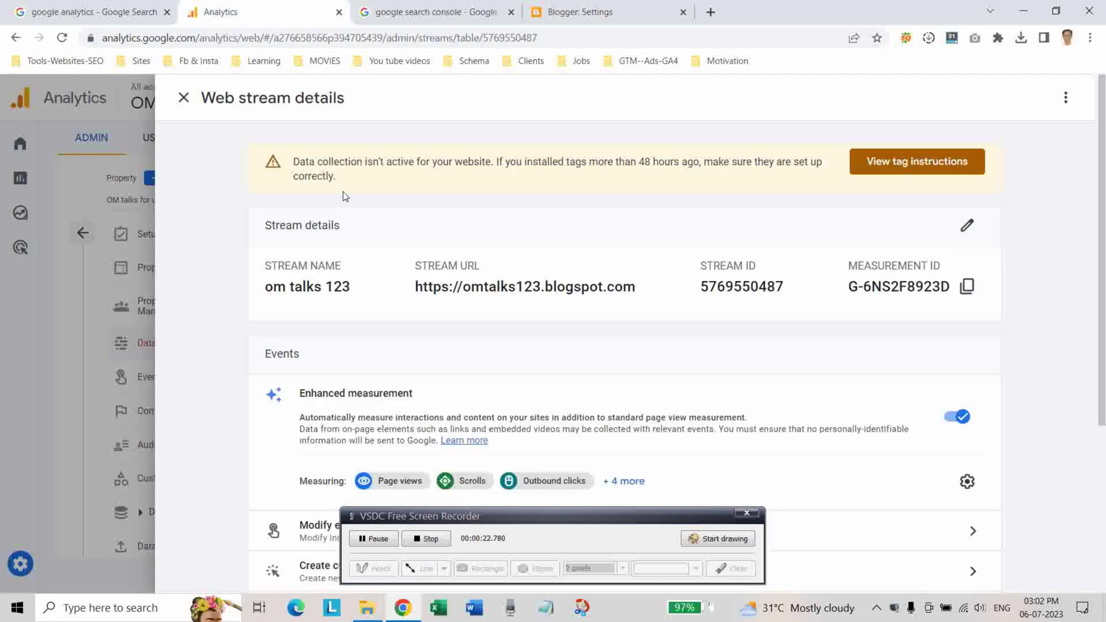
click(183, 98)
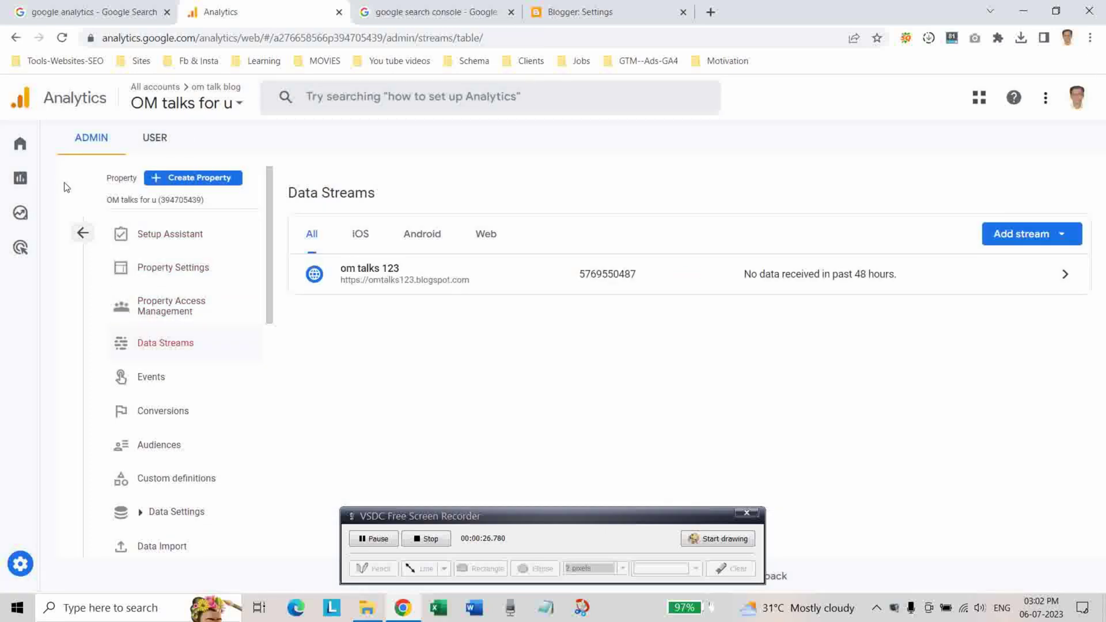
click(20, 144)
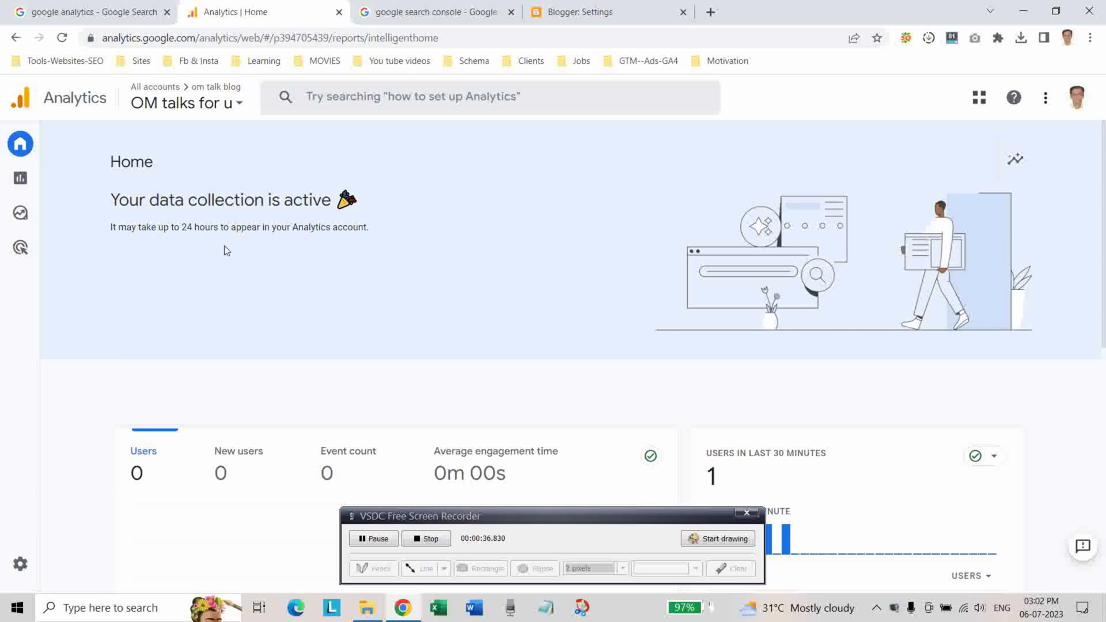
scroll(440, 323, down, 4)
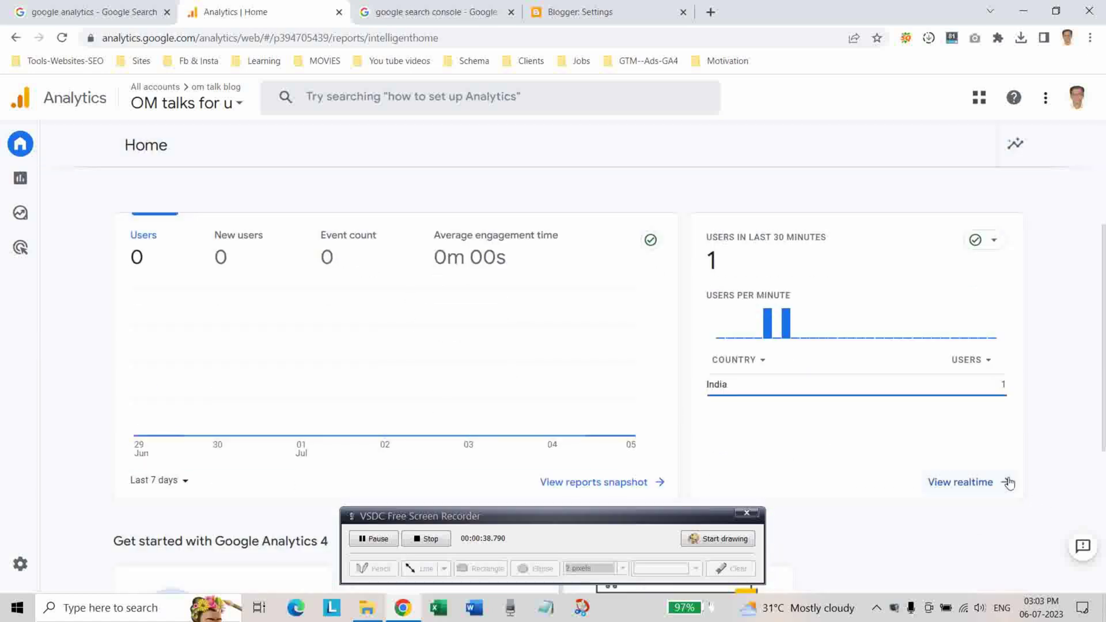
click(967, 485)
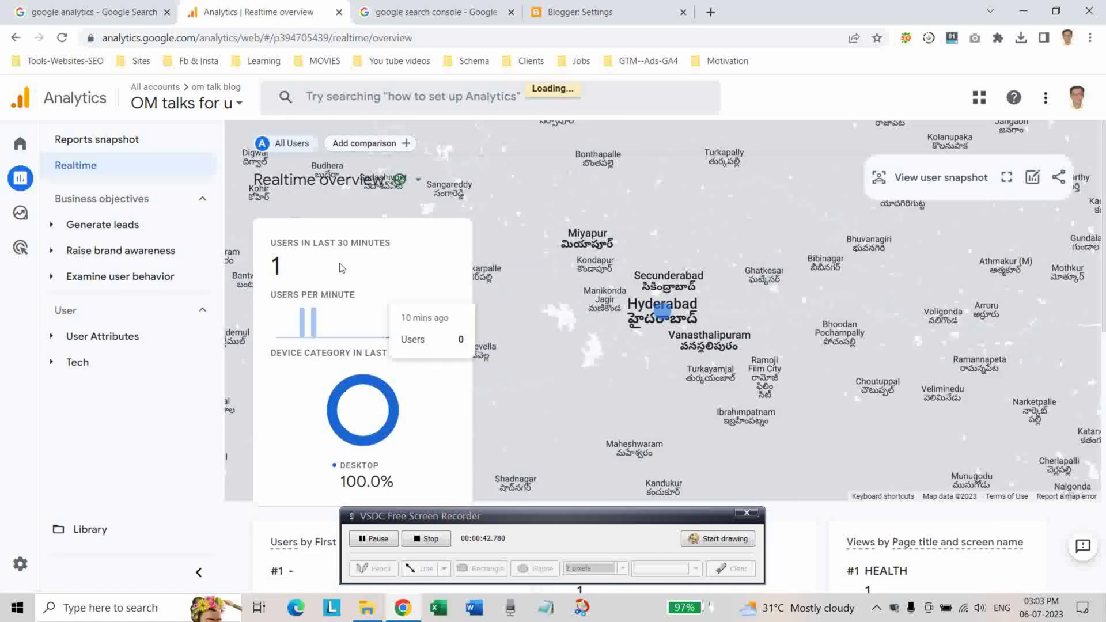
- Look over the Realtime overview's active user and HEALTH pageview details
mouse_move(342, 329)
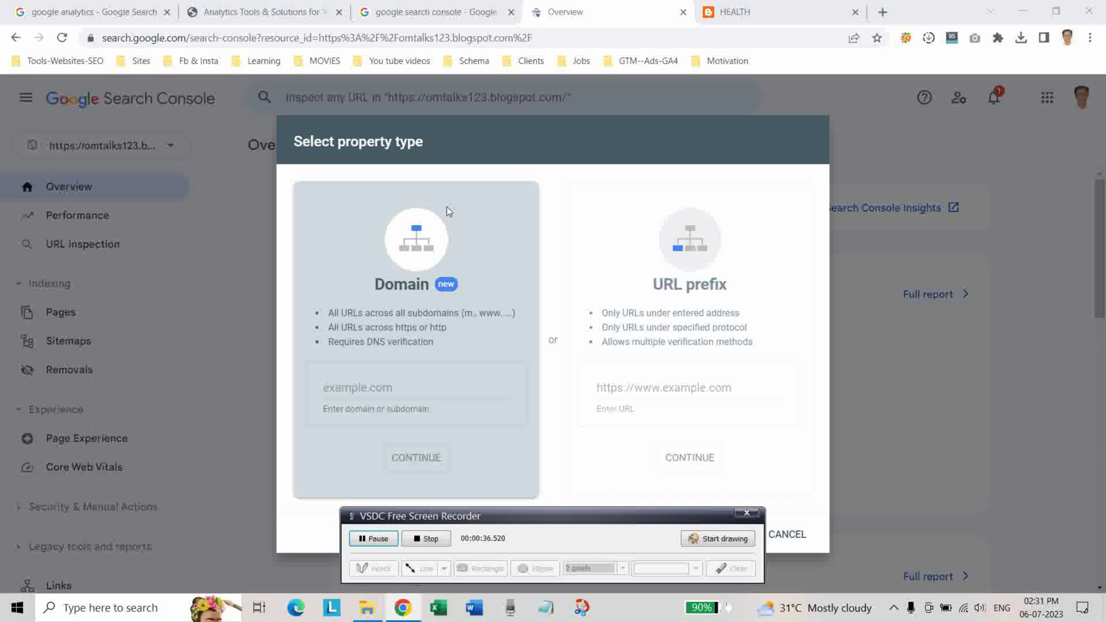
click(743, 11)
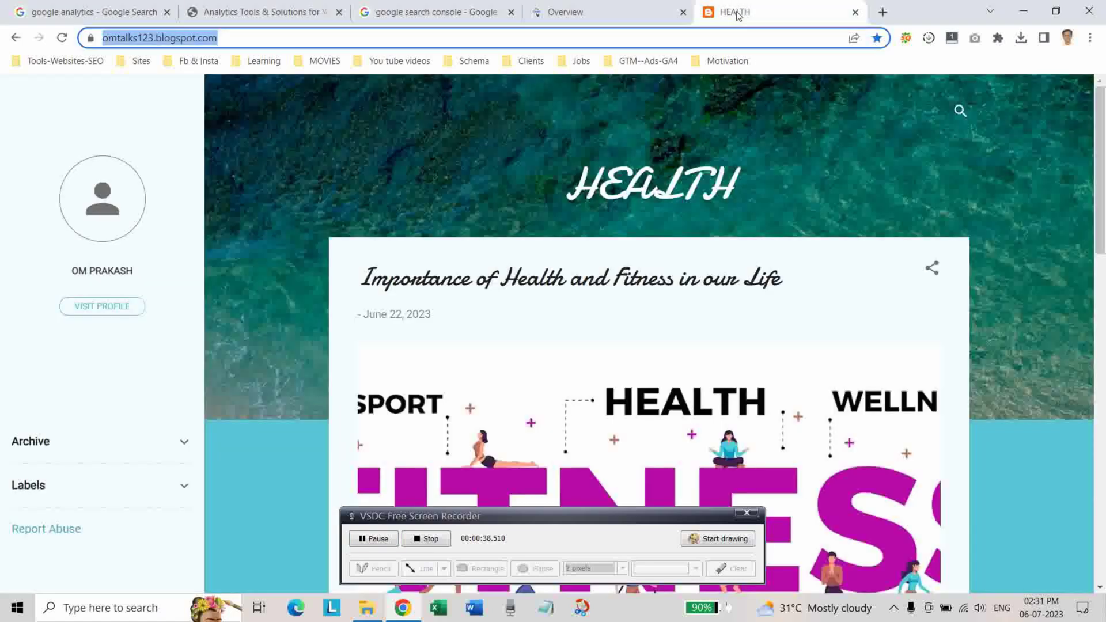
right_click(236, 37)
click(281, 140)
click(573, 11)
click(636, 388)
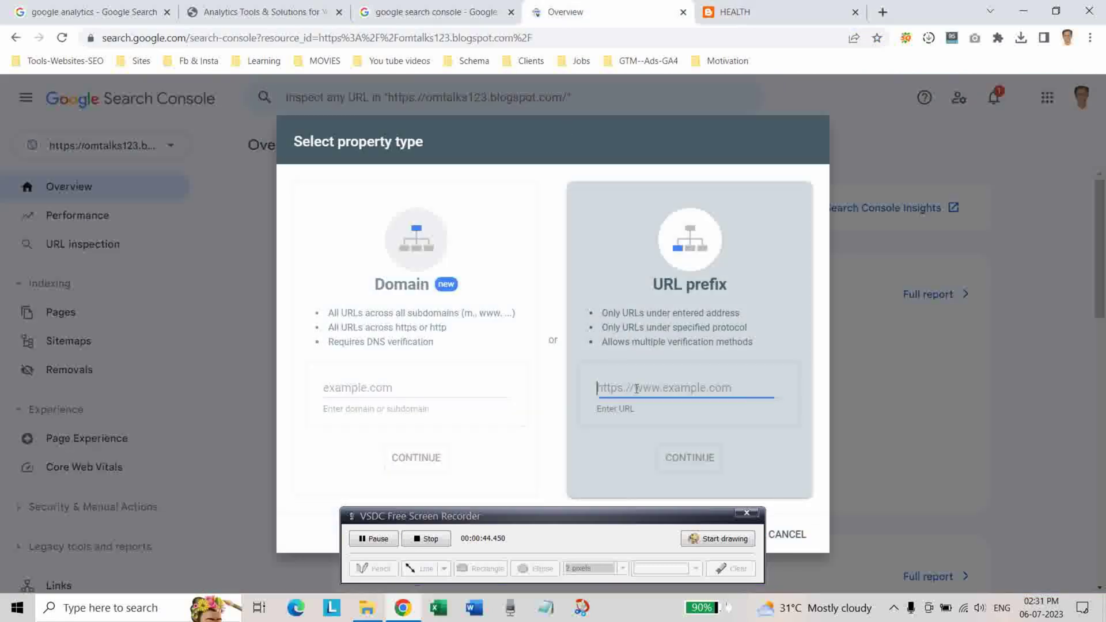
right_click(635, 388)
click(673, 272)
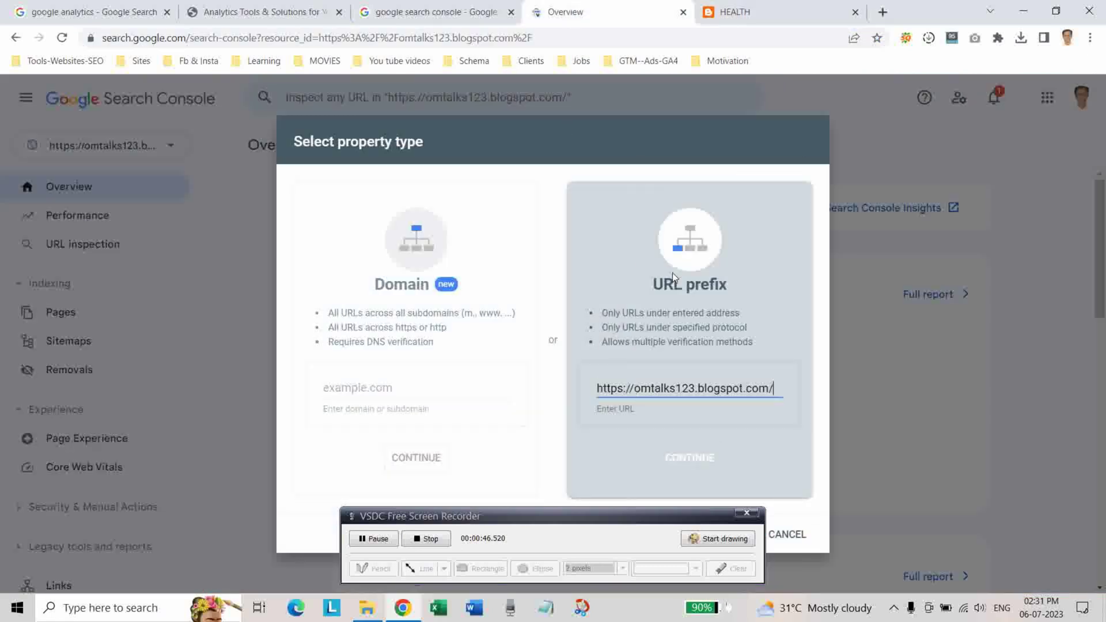
click(678, 459)
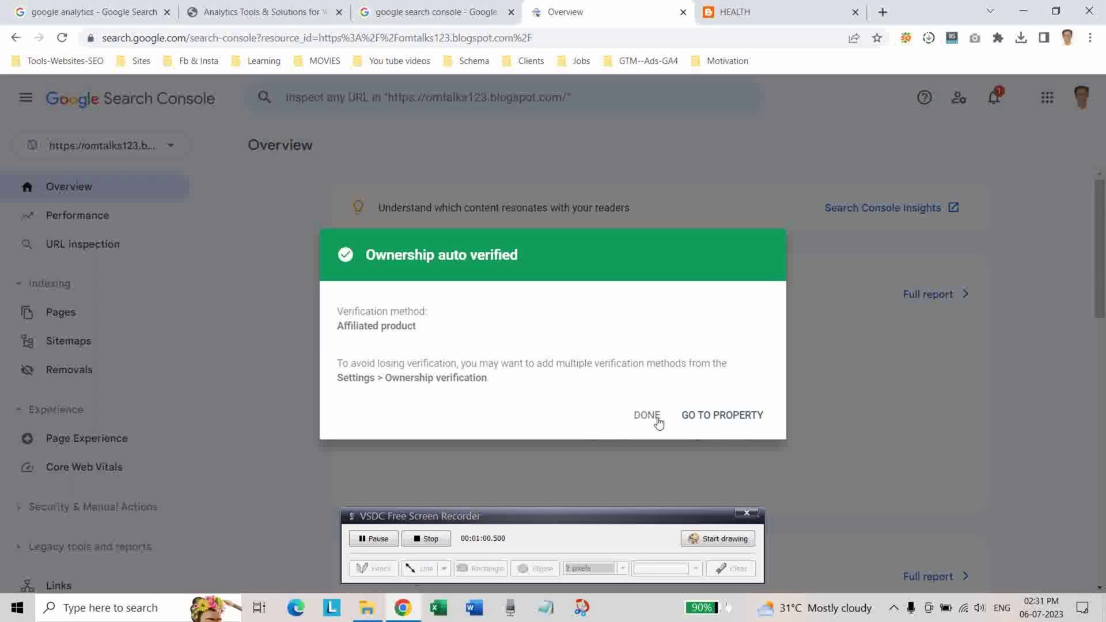
- Go to the verified blog property and open its Performance report, which is still processing
click(713, 422)
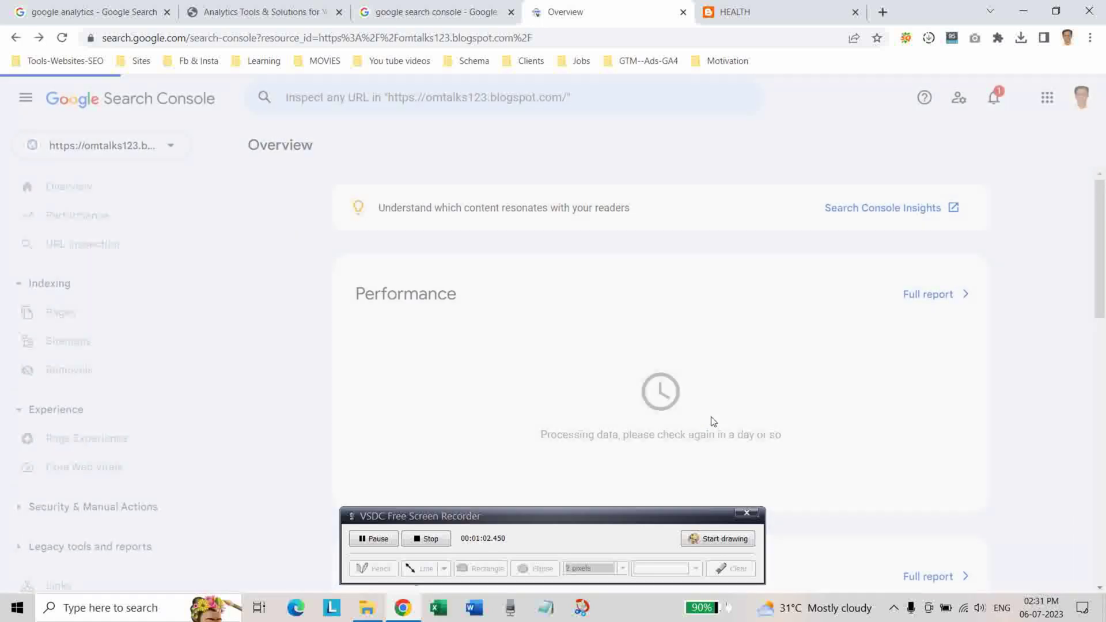
scroll(124, 375, down, 3)
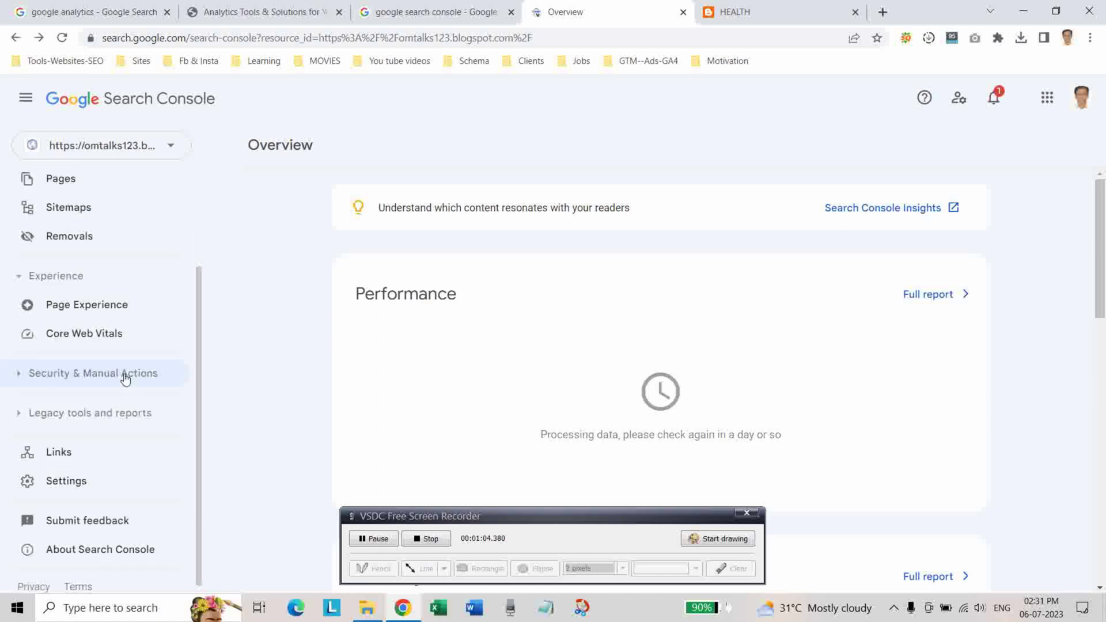
scroll(109, 459, up, 3)
click(64, 215)
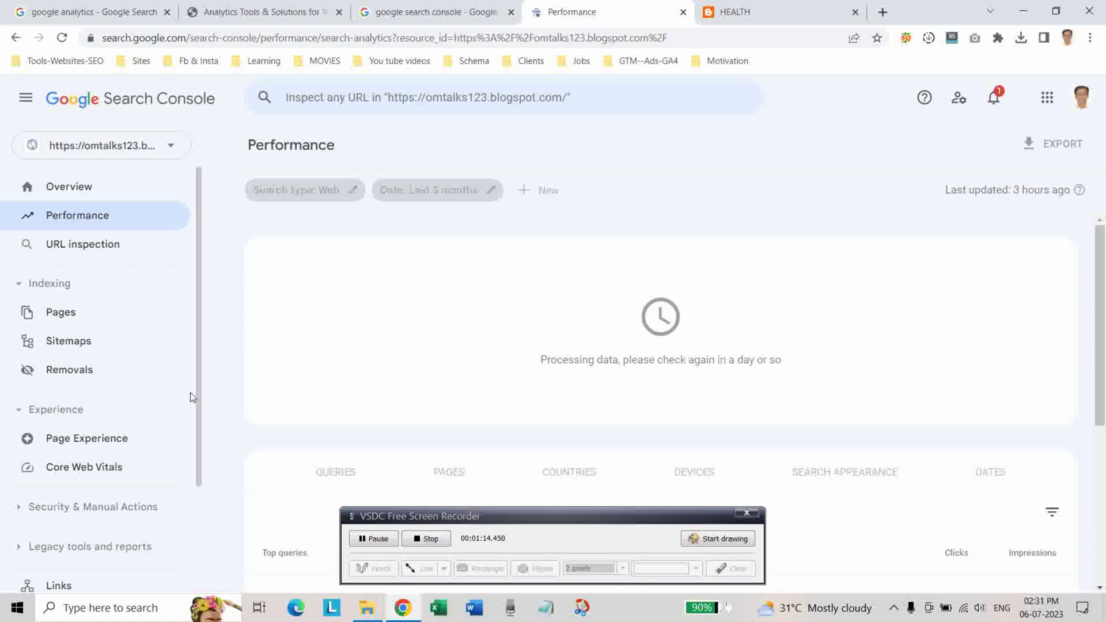
scroll(185, 397, down, 3)
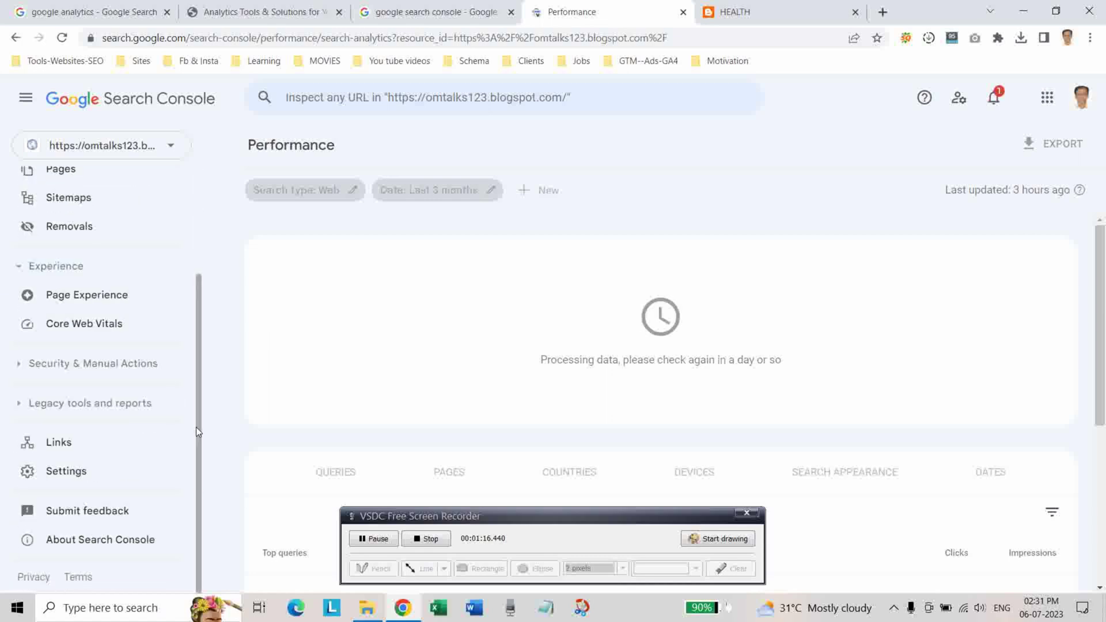